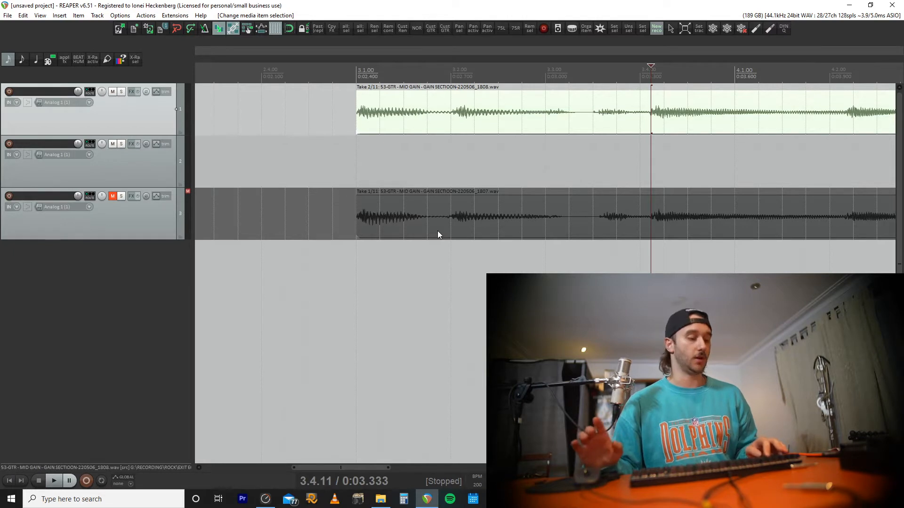
- Try splitting the guitar take on track 1 at the second note's start, 3.2.03
key("alt+s")
key("alt+s")
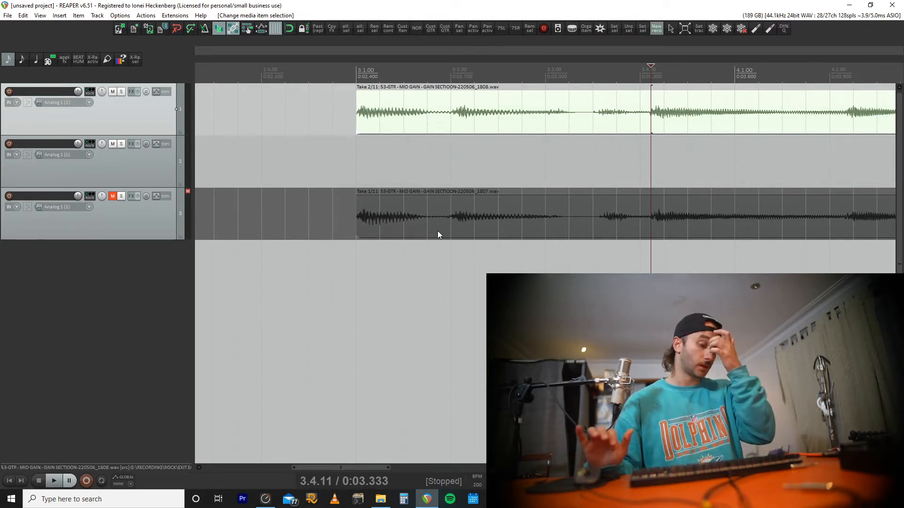
left_click(454, 113)
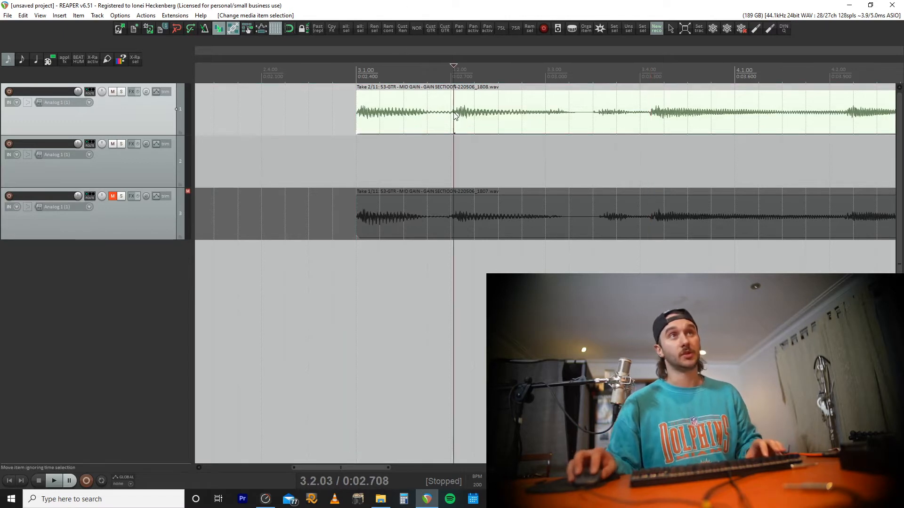
key("s")
key("ctrl+z")
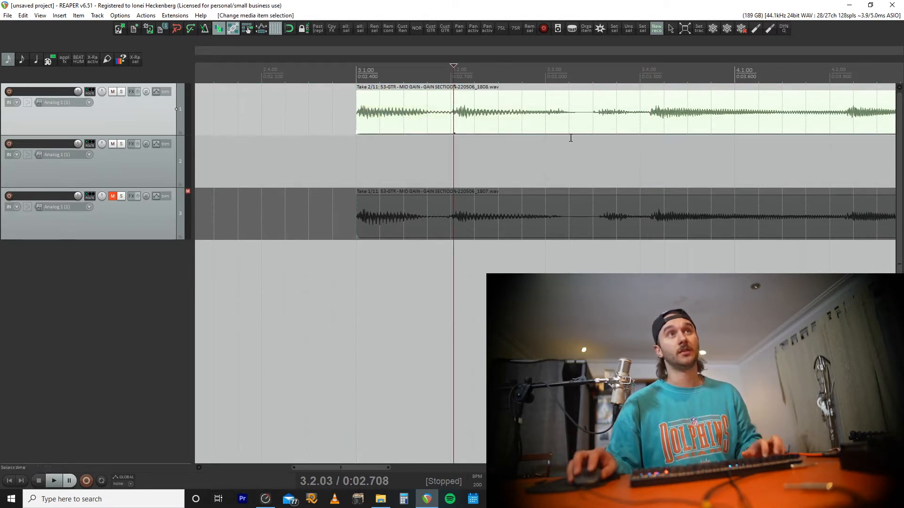
- Try splitting the track 1 guitar take at 3.4.08 and at the start of the short note just before it
left_click(648, 113)
key("s")
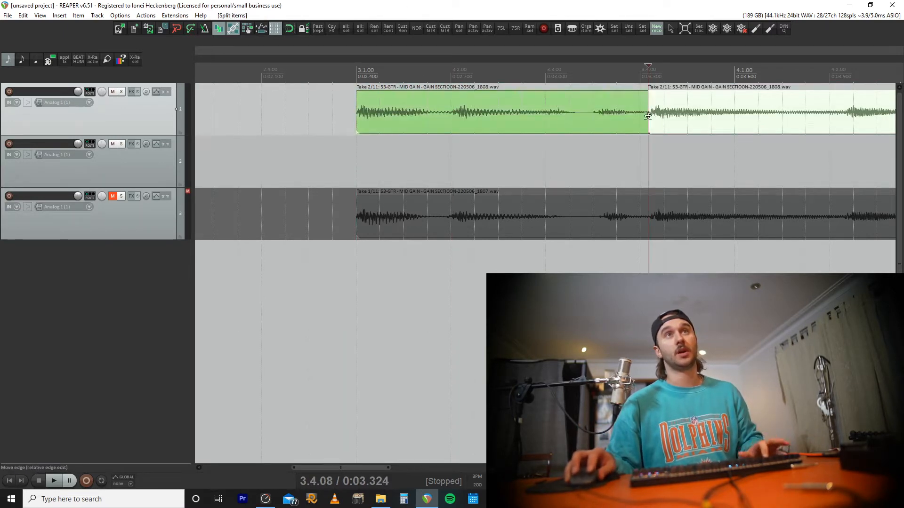
left_click(595, 111)
key("s")
left_click(544, 119)
key("ctrl+z")
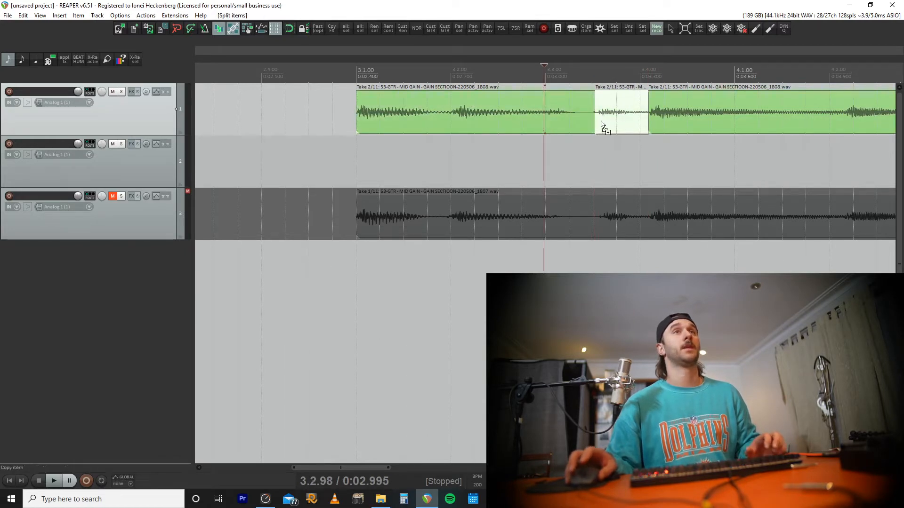
key("ctrl+z")
key("ctrl+z")
key("ctrl+z")
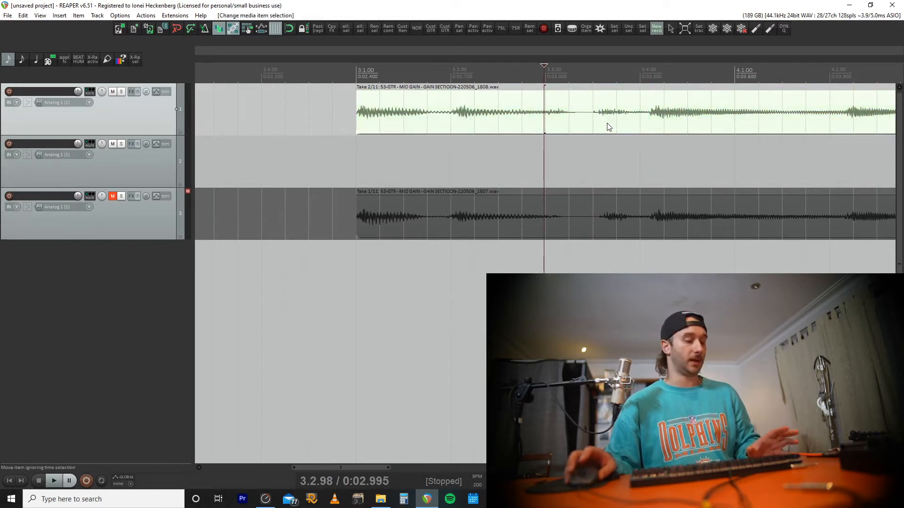
- Step the edit cursor through the note starts of the track 1 take and jump between its detected transients
left_click(408, 110)
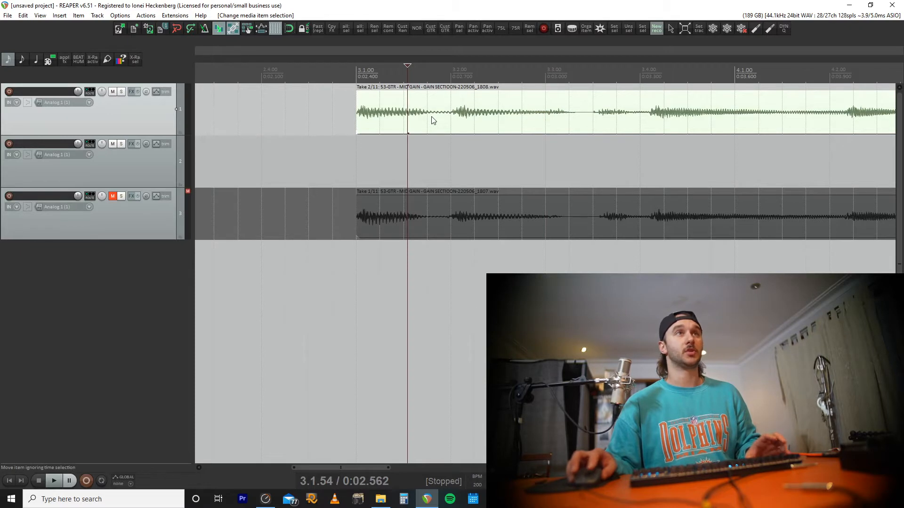
left_click(457, 113)
left_click(530, 112)
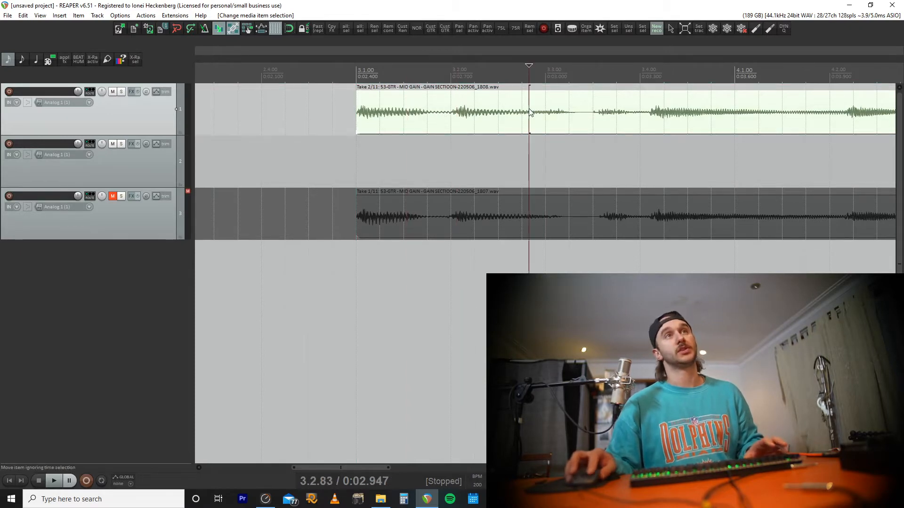
left_click(559, 114)
key("Tab")
key("Tab")
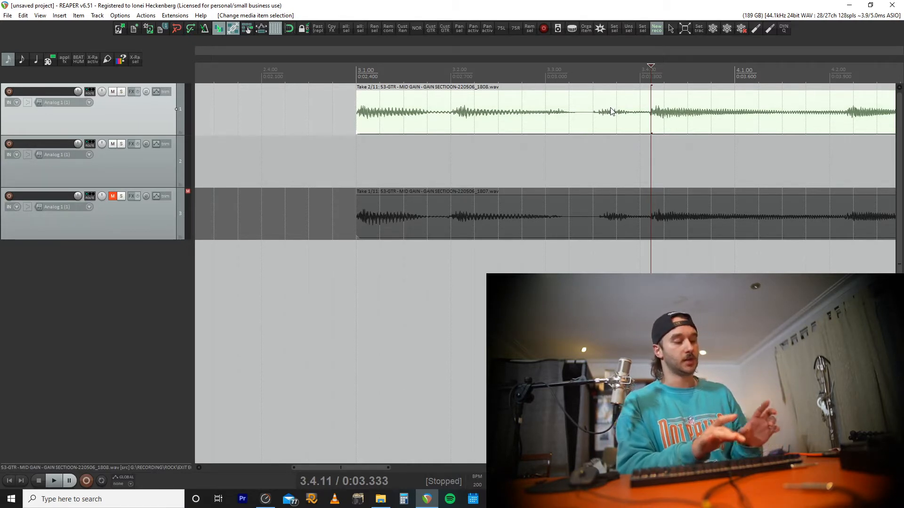
- Set the transient detection sensitivity to 52.3 % and close the detection settings
key("ctrl")
key("ctrl+alt+t")
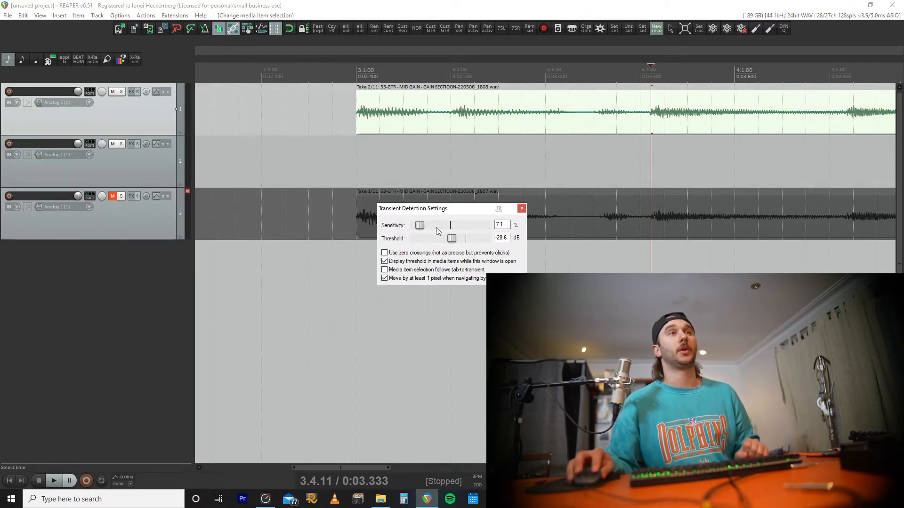
left_click_drag(420, 225, 544, 239)
left_click_drag(486, 225, 453, 222)
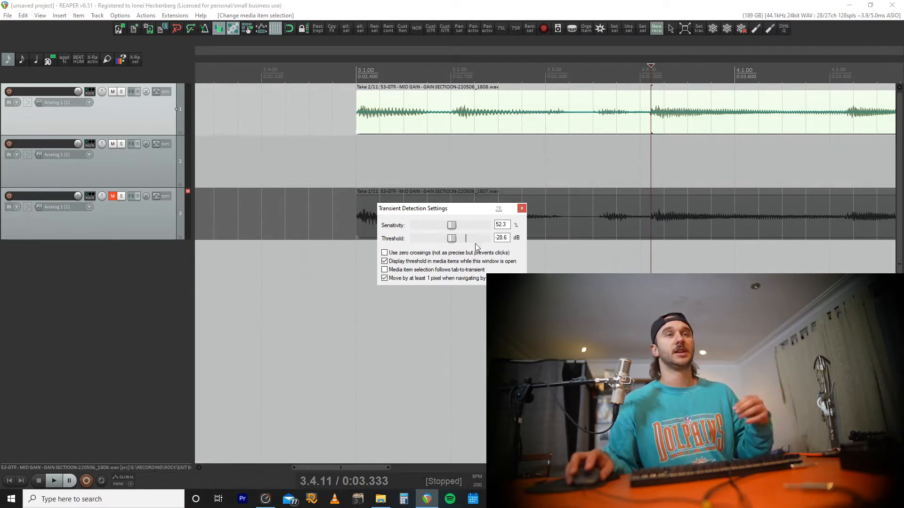
left_click(521, 209)
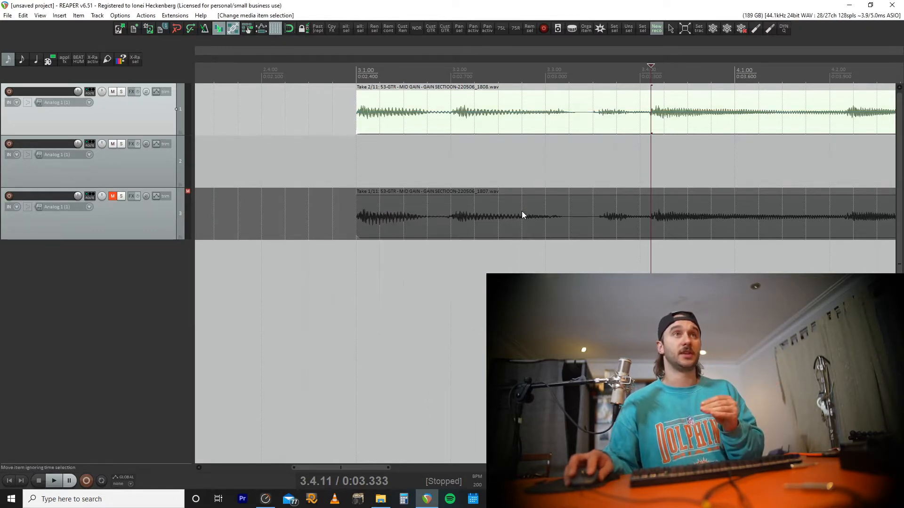
left_click_drag(369, 123, 323, 113)
key("ctrl+z")
key("ctrl+z")
left_click(394, 117)
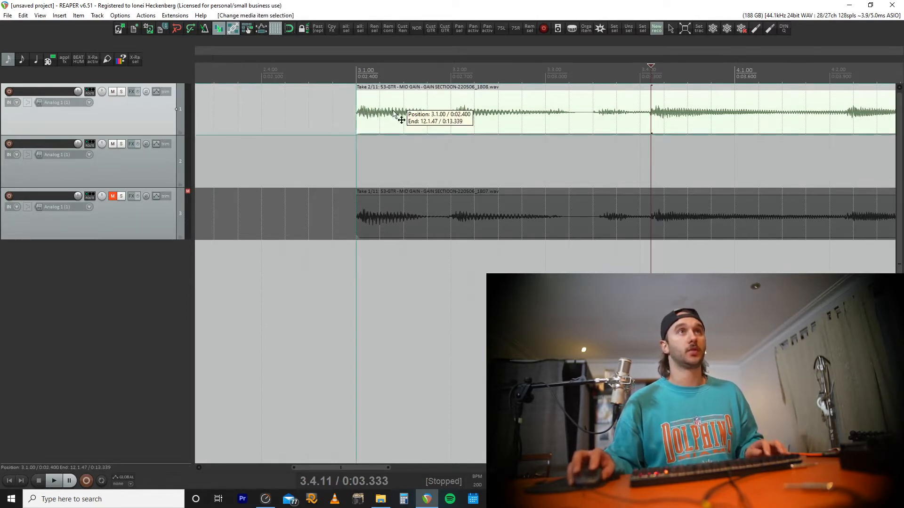
- Try splitting the track 1 take by eye at the second note's start, 3.2.01
left_click(447, 117)
scroll(520, 115, "up", 6)
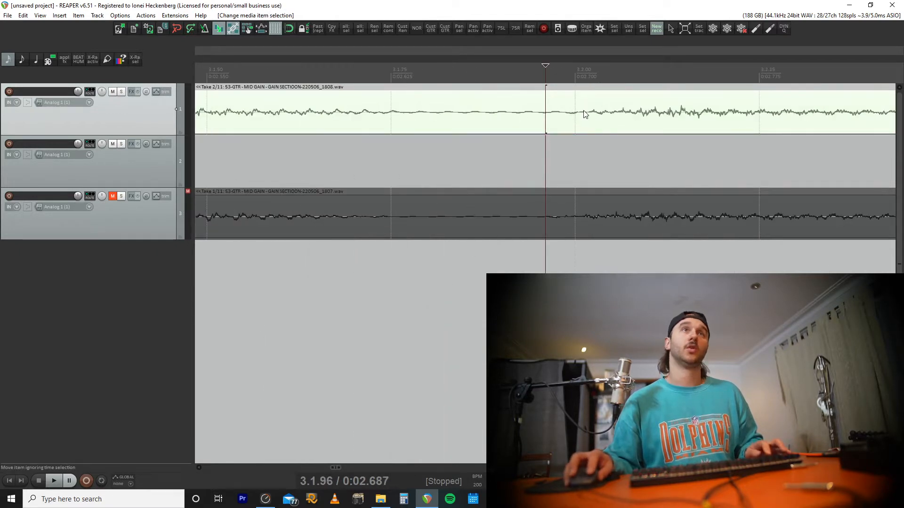
left_click(584, 115)
left_click(612, 117)
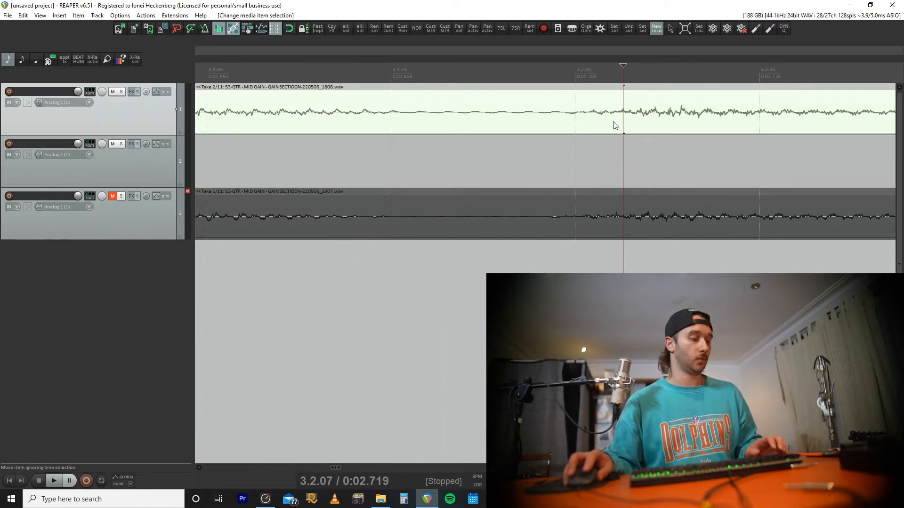
left_click(587, 123)
left_click(579, 122)
key("s")
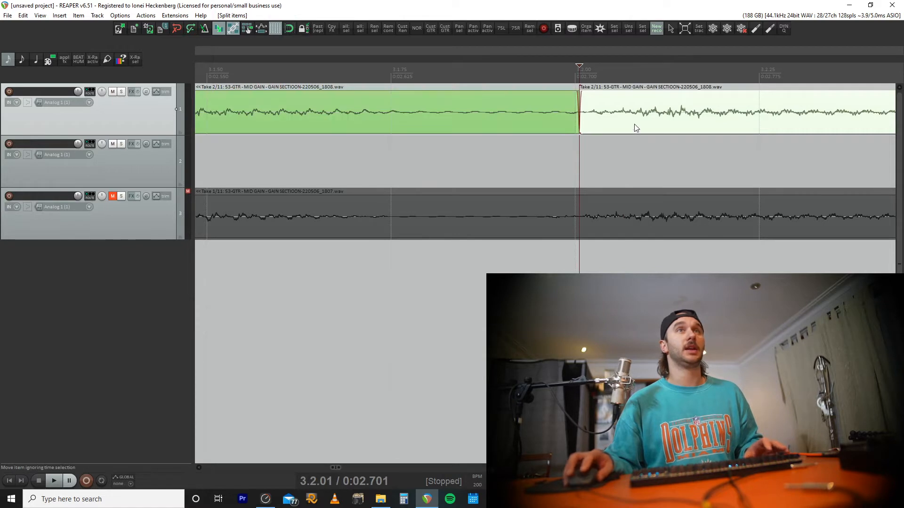
scroll(571, 137, "down", 4)
key("Right")
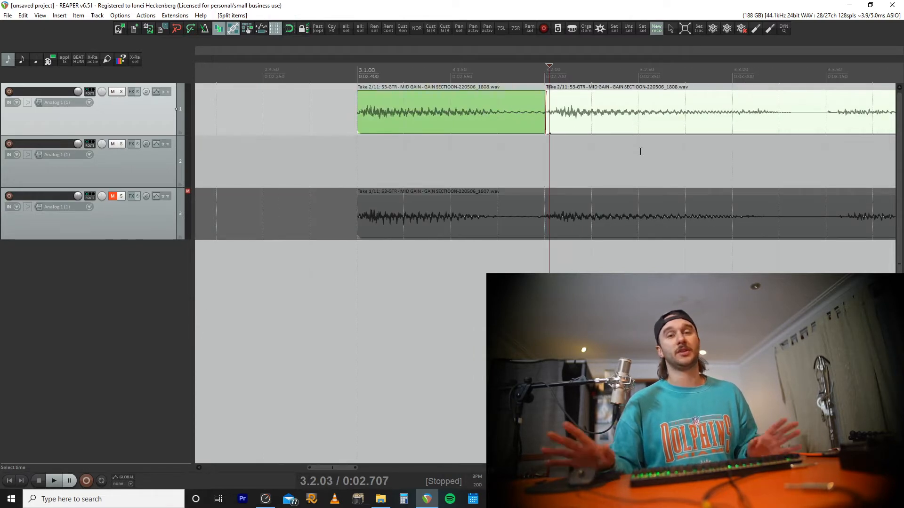
key("ctrl+z")
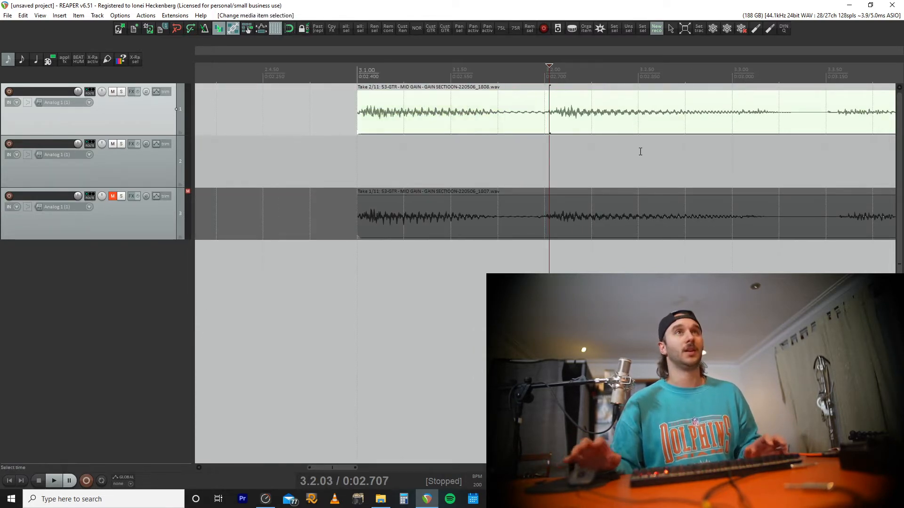
- Split the track 1 guitar take by eye at the note starts just after 3.2.00 and 3.3.00
scroll(599, 154, "up", 4)
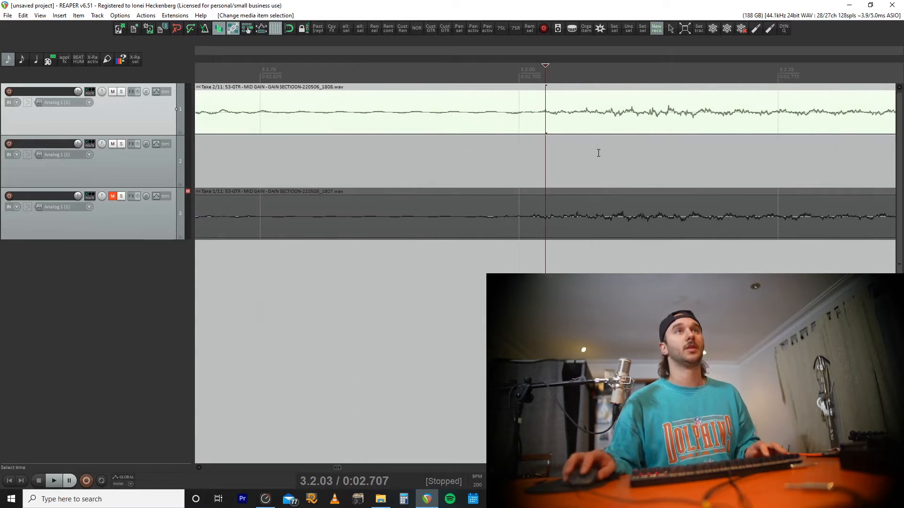
left_click(513, 112)
left_click(532, 114)
key("s")
scroll(609, 144, "down", 5)
scroll(610, 143, "down", 1)
left_click(646, 123)
scroll(606, 130, "up", 6)
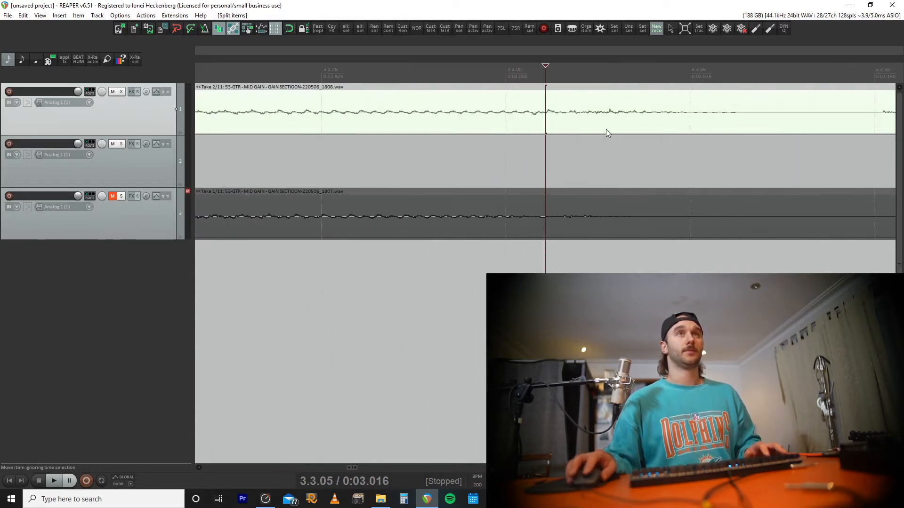
left_click(533, 114)
key("s")
scroll(565, 115, "down", 5)
- Split the track 1 take at the note start at 3.3.51 and at the following one just after 3.4.00
left_click(664, 108)
scroll(555, 122, "up", 5)
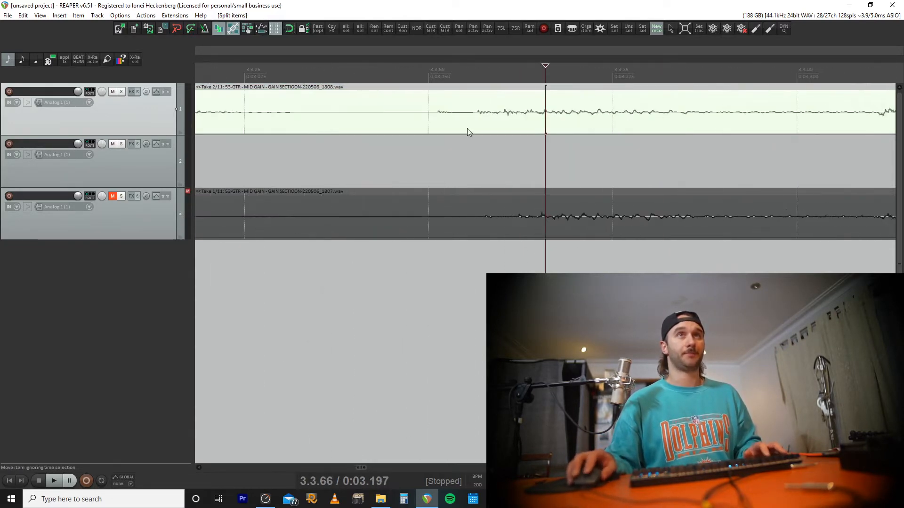
left_click(438, 115)
key("s")
scroll(529, 137, "down", 5)
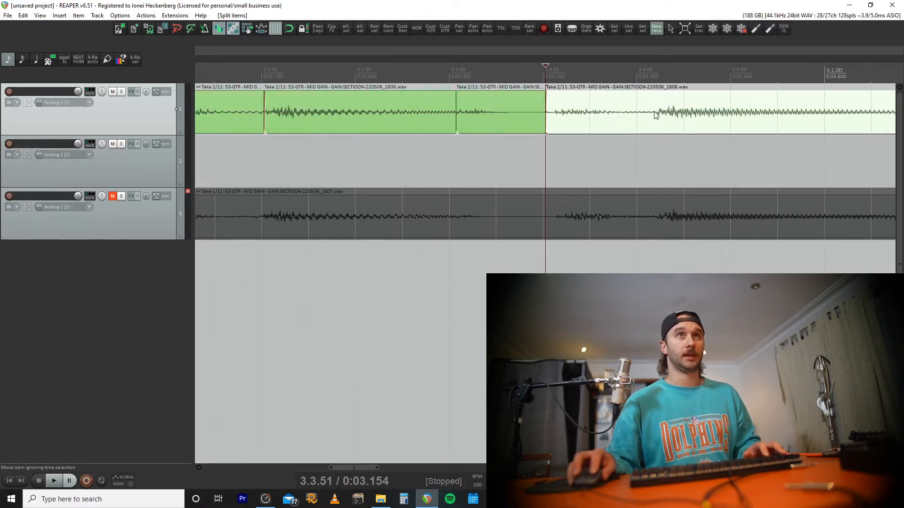
left_click(656, 115)
key("s")
scroll(649, 123, "down", 5)
- Split the track 1 take at the start of the note shortly after 4.2.00
left_click(733, 125)
scroll(598, 124, "up", 6)
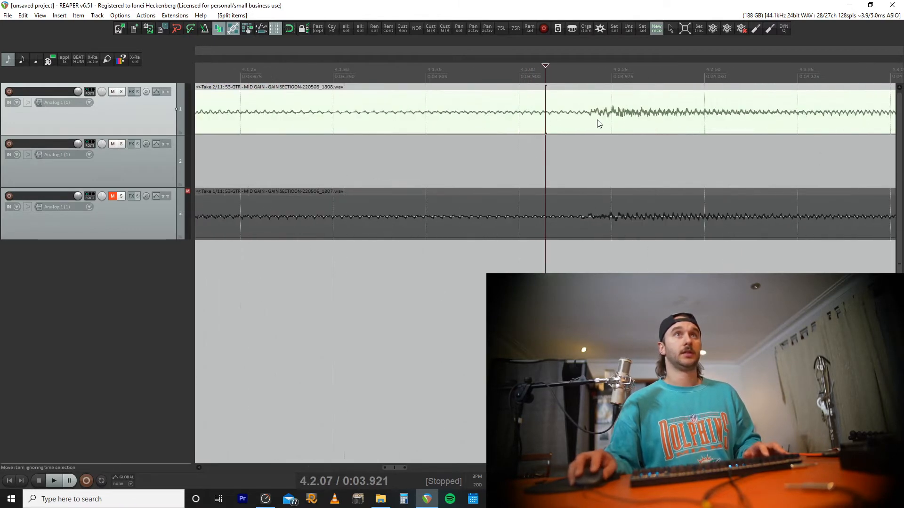
left_click(589, 117)
key("s")
scroll(621, 121, "down", 5)
- Split the track 1 take at the note starts just before 4.3.25 and at 4.4.23
left_click(632, 110)
scroll(632, 109, "up", 5)
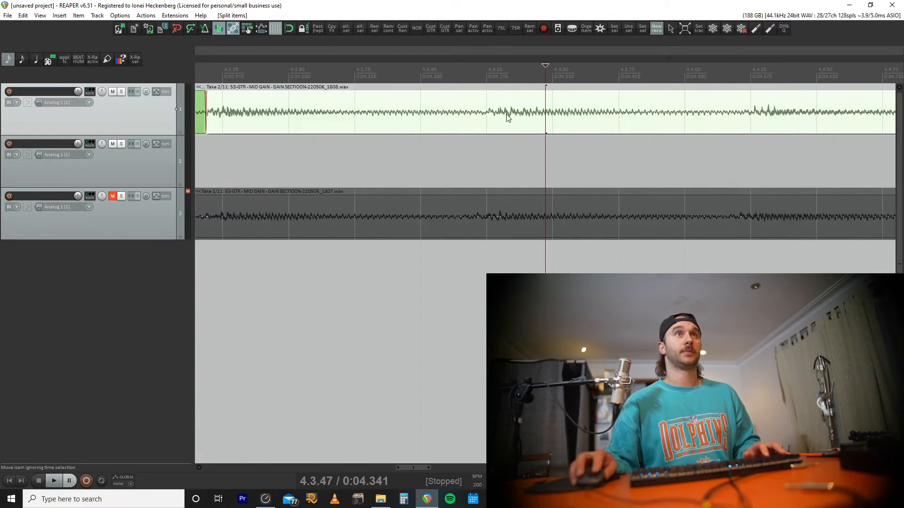
left_click(484, 113)
key("s")
left_click(748, 112)
key("s")
scroll(746, 118, "down", 5)
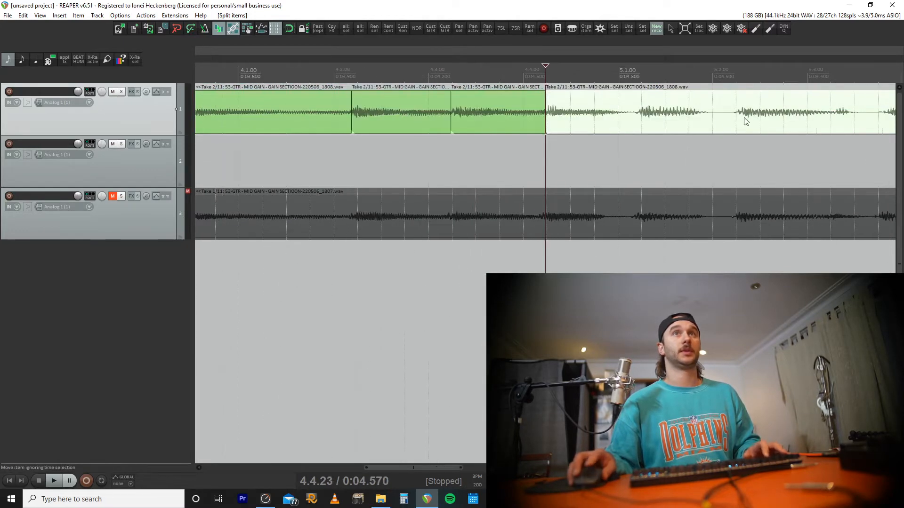
- Split the track 1 take at the note starts at 5.1.17 and 5.2.23
left_click(635, 116)
key("s")
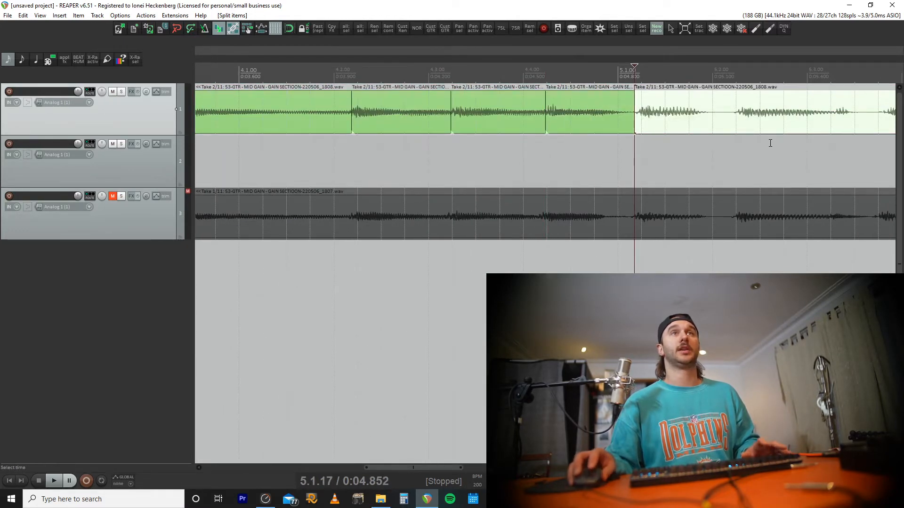
left_click(734, 117)
scroll(734, 116, "up", 5)
left_click(558, 117)
key("s")
scroll(563, 120, "down", 5)
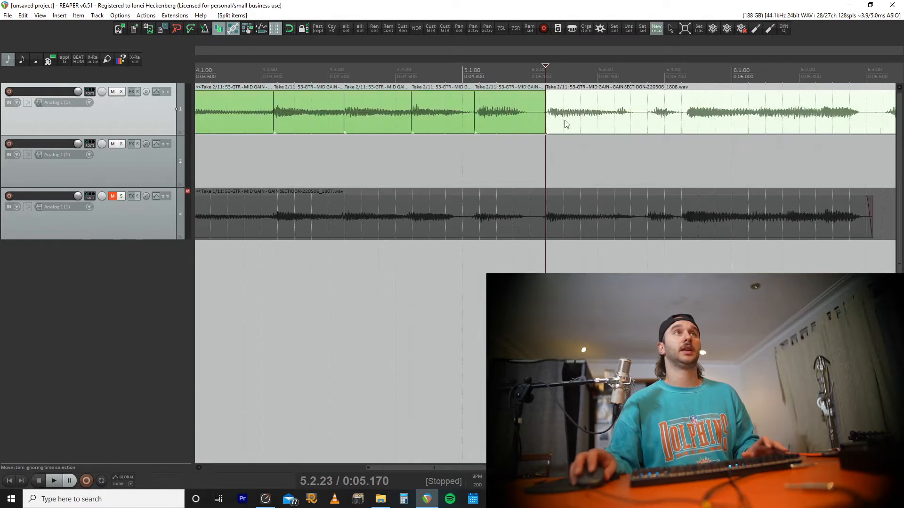
- Split the track 1 take at the note start at 5.3.28 and at the next one just after 5.3.75
left_click(619, 112)
key("s")
scroll(602, 132, "up", 5)
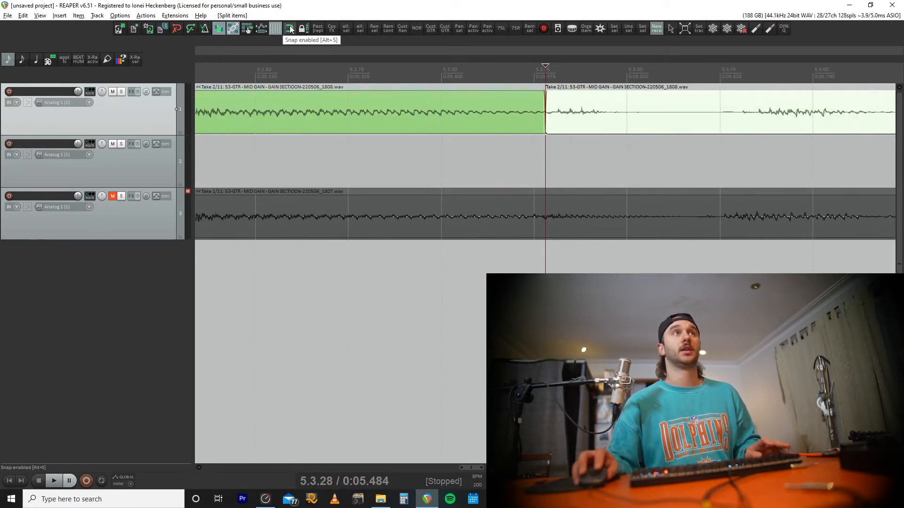
left_click(733, 114)
key("s")
- Split the track 1 take at the note starts at 5.4.34 and 6.1.39
scroll(631, 114, "down", 4)
left_click(619, 115)
key("s")
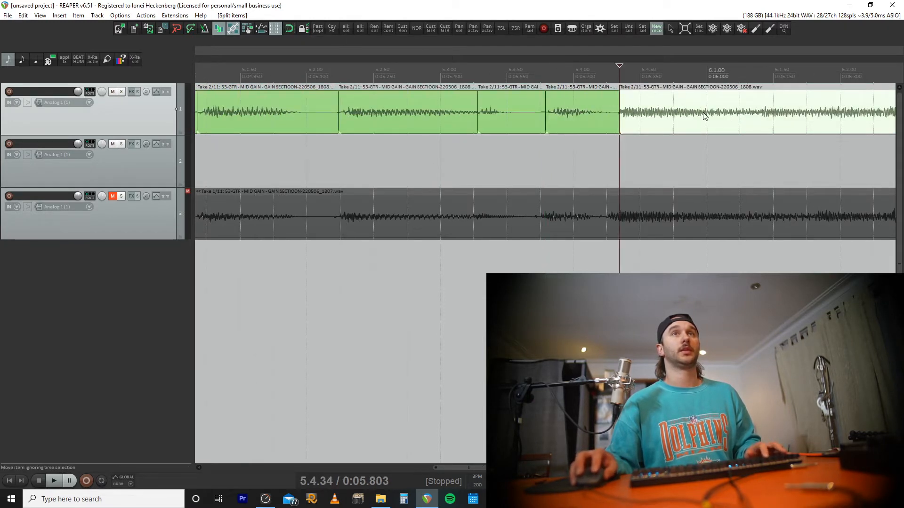
left_click(759, 114)
key("s")
scroll(817, 117, "down", 4)
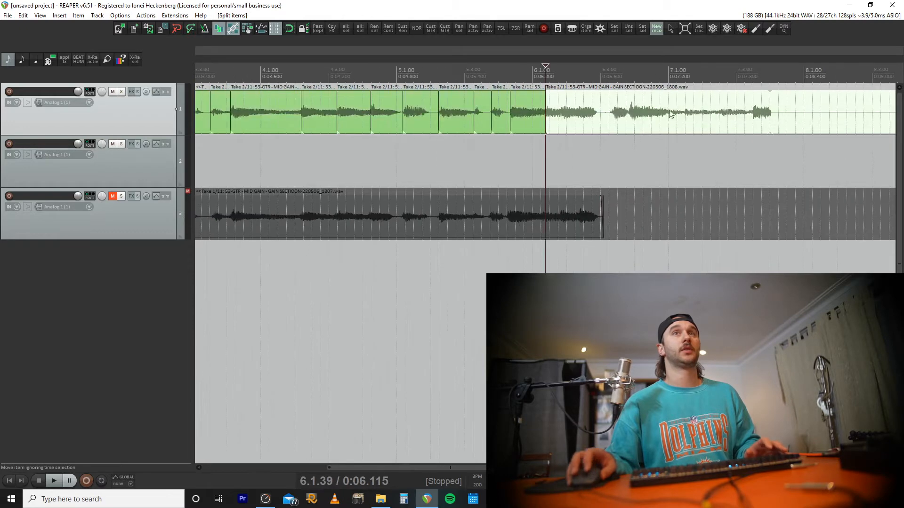
- Split the track 1 take at the note starts at 6.3.30 and 6.3.84
left_click(610, 114)
scroll(607, 119, "up", 4)
key("s")
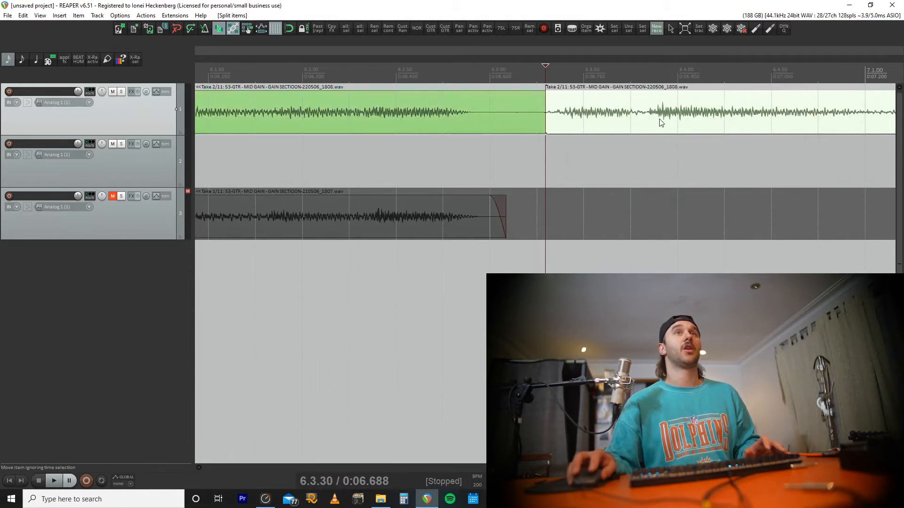
left_click(652, 118)
key("s")
scroll(598, 132, "down", 5)
scroll(582, 138, "down", 4)
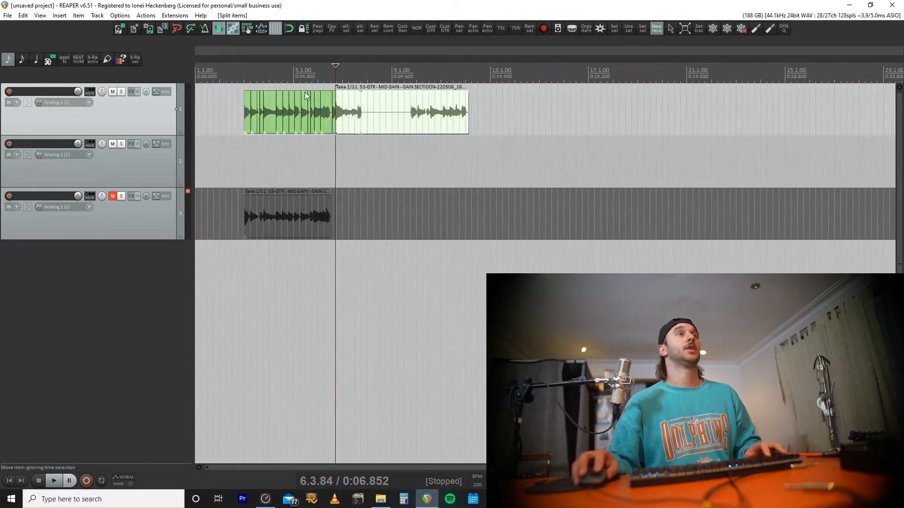
- Enable snapping and align the start of the second slice on track 1 with the grid line at 3.2.00
left_click(242, 110)
scroll(250, 110, "up", 8)
left_click(697, 124)
scroll(670, 123, "up", 5)
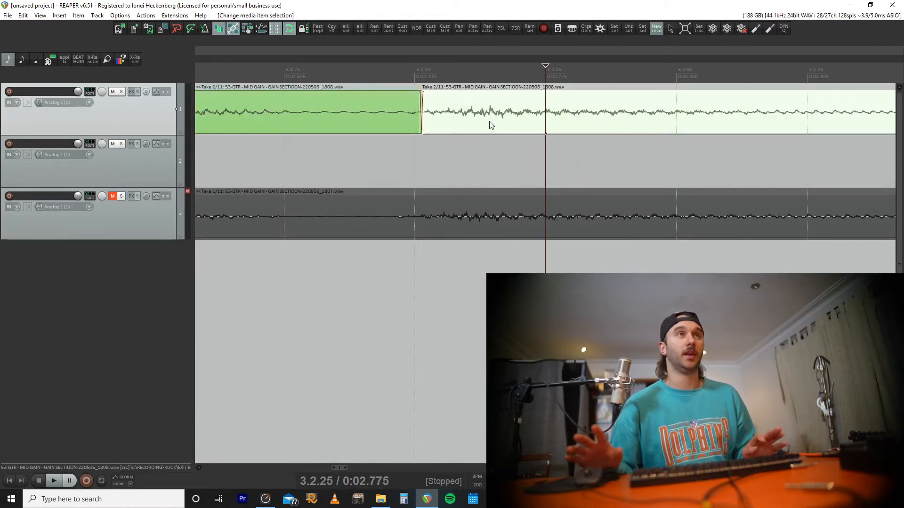
left_click_drag(490, 125, 414, 115)
- Move the third slice on track 1 earlier so that it starts on the grid line at 3.3.00
scroll(414, 116, "down", 5)
scroll(565, 124, "up", 6)
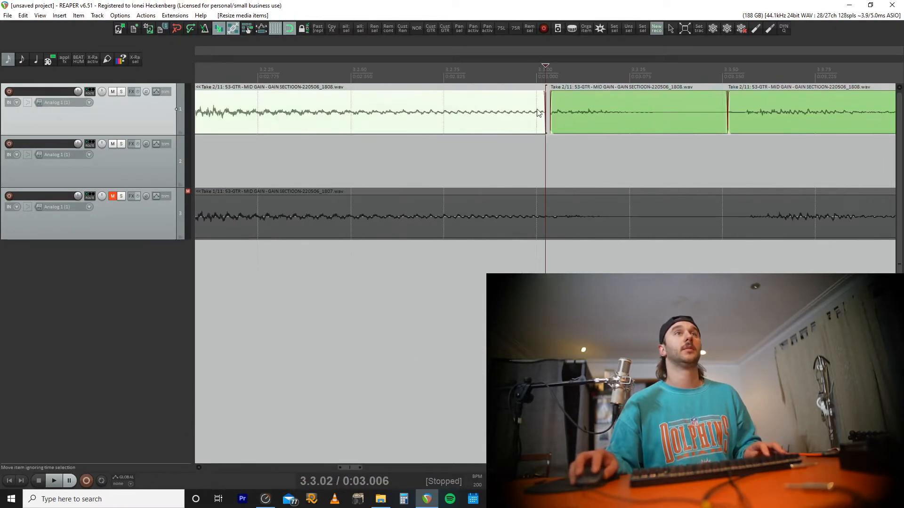
left_click(608, 111)
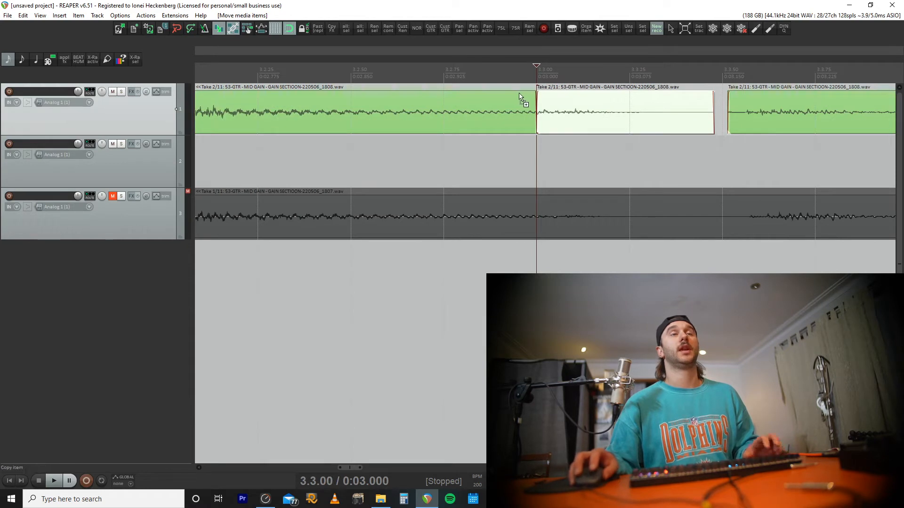
- Undo the last slice move and cut the leftover fragment just after 3.3.00 on track 1
key("ctrl+z")
key("ctrl+z")
key("ctrl+z")
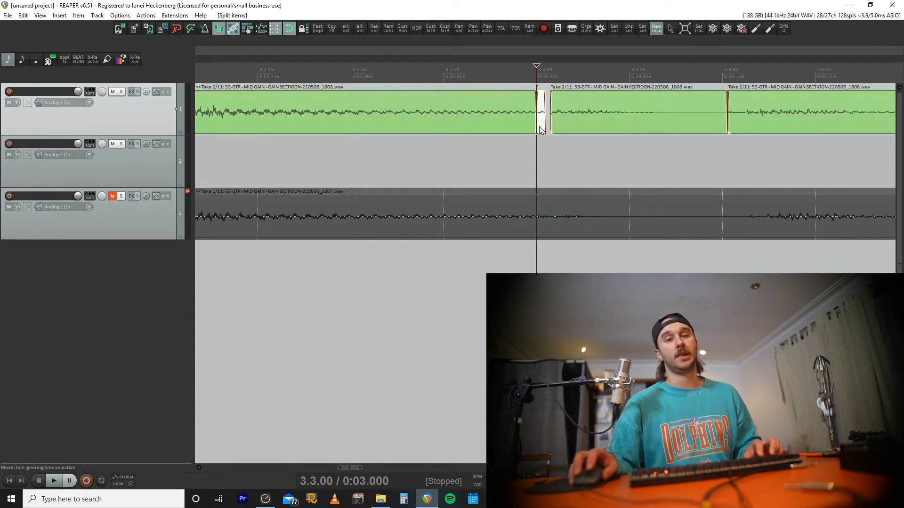
key("ctrl+x")
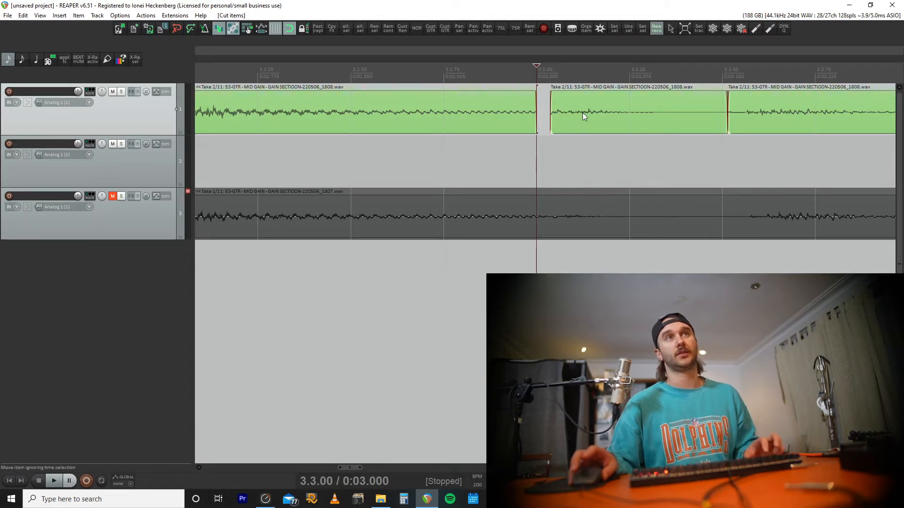
- Move the next two slices on track 1 earlier so they start on the grid lines at 3.3.00 and 3.3.50
left_click_drag(582, 117, 569, 116)
left_click(764, 113)
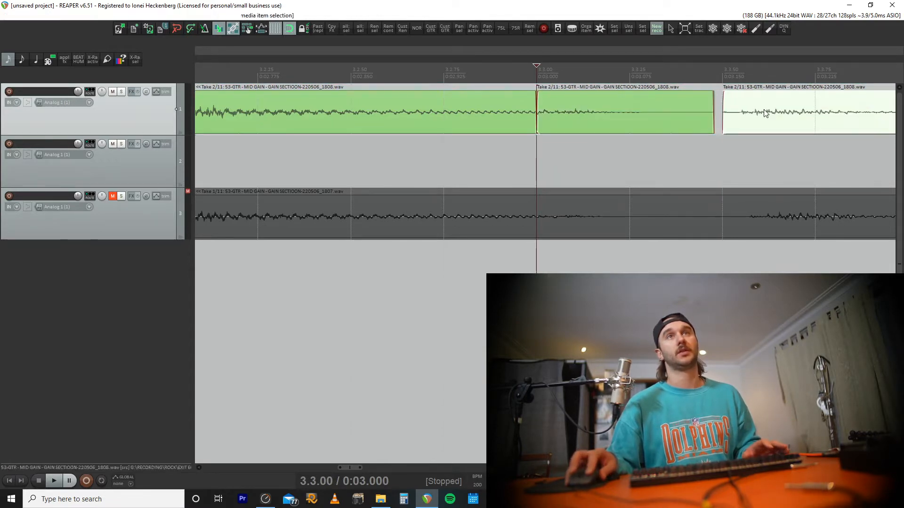
scroll(764, 113, "down", 3)
left_click(693, 116)
scroll(692, 117, "up", 5)
scroll(372, 115, "down", 3)
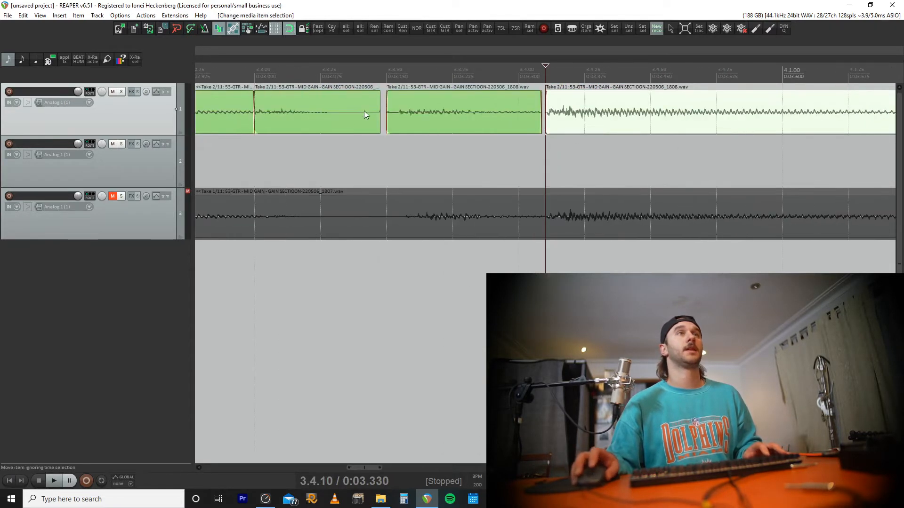
- Play back track 1 from the slice starting at 3.3.50 to check its timing
left_click(396, 108)
key("space")
key("space")
key("space")
key("space")
key("space")
key("space")
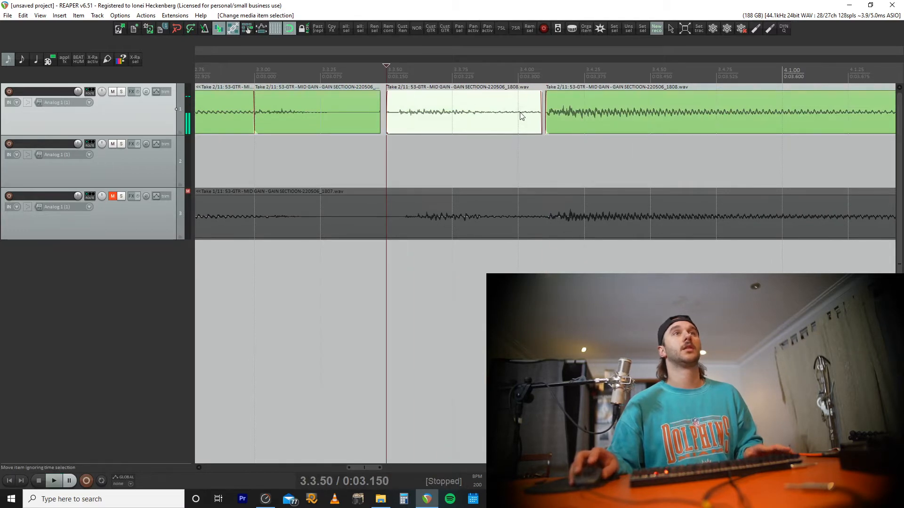
- Split off and cut the slice's overhang beyond 3.4.00, and move the following slice to start at 3.4.00
left_click(519, 113)
key("s")
key("ctrl+x")
left_click_drag(635, 114, 624, 115)
- Audition the aligned slices on track 1 from 3.3.50
scroll(561, 105, "down", 3)
left_click(508, 81)
key("space")
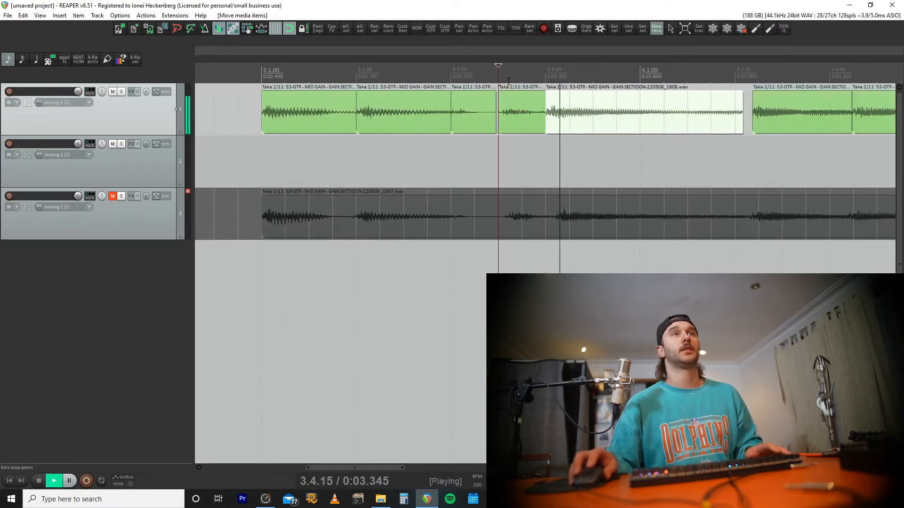
key("space")
key("space")
key("space")
- Split off and cut the slice's overhang beyond 4.2.00, and move the following slice to start at 4.2.00
left_click(731, 115)
scroll(732, 115, "up", 5)
key("s")
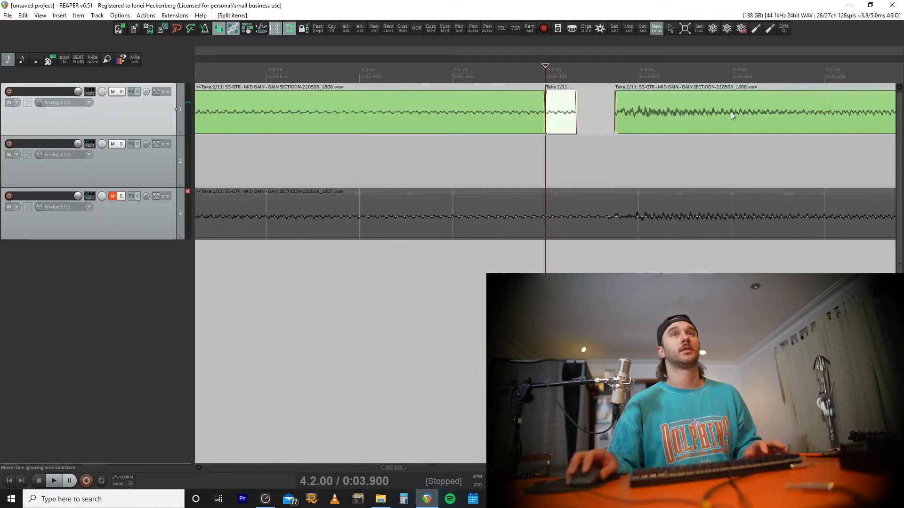
key("ctrl+x")
left_click_drag(730, 113, 660, 114)
- Split at 4.3.00, delete the leftover piece, and move the following slice to start at 4.3.00
scroll(691, 127, "down", 3)
left_click(681, 93)
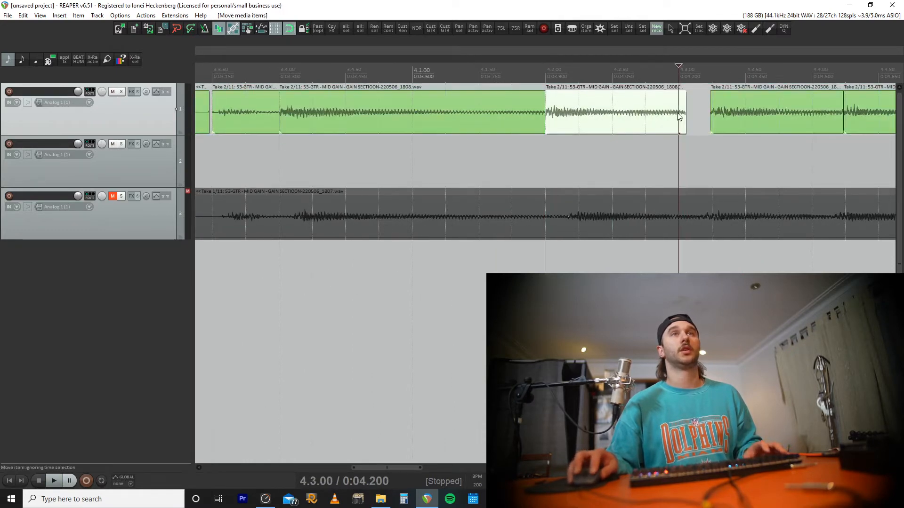
key("s")
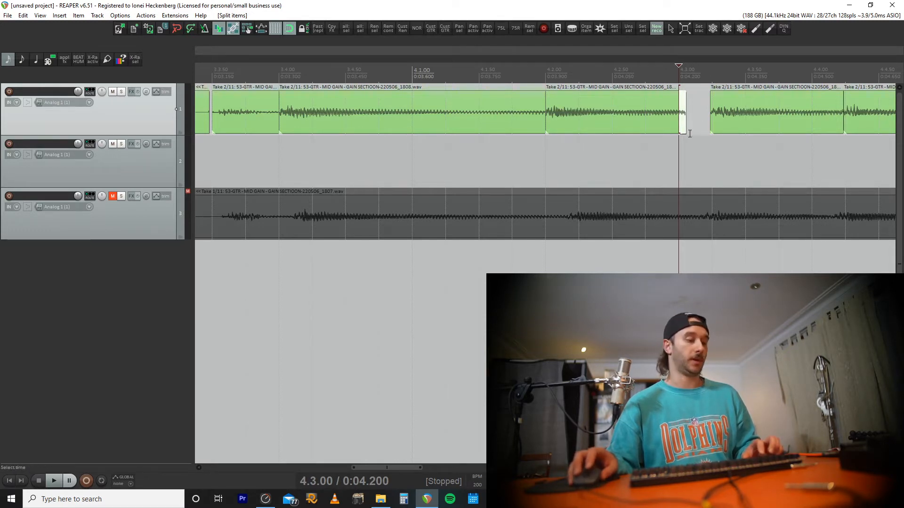
key("Delete")
left_click_drag(770, 123, 740, 124)
- Move the next two slices on track 1 earlier so they start at 4.4.00 and 5.1.00
scroll(783, 130, "up", 2)
scroll(750, 123, "down", 1)
left_click_drag(802, 124, 768, 124)
scroll(758, 122, "down", 2)
left_click(636, 116)
scroll(648, 113, "up", 6)
left_click_drag(657, 112, 604, 117)
- Split the track 1 slices at 5.2.00 and 5.3.00 and line up the following slices with those grid lines
scroll(662, 113, "down", 5)
left_click(653, 113)
scroll(683, 117, "down", 4)
left_click(583, 111)
scroll(586, 113, "up", 5)
left_click(594, 118)
key("s")
left_click(772, 106)
key("s")
- Delete the leftover piece and end the slice starting at 5.3.00 on the 5.3.50 grid line
scroll(773, 108, "down", 5)
scroll(758, 116, "up", 5)
key("Delete")
left_click(638, 110)
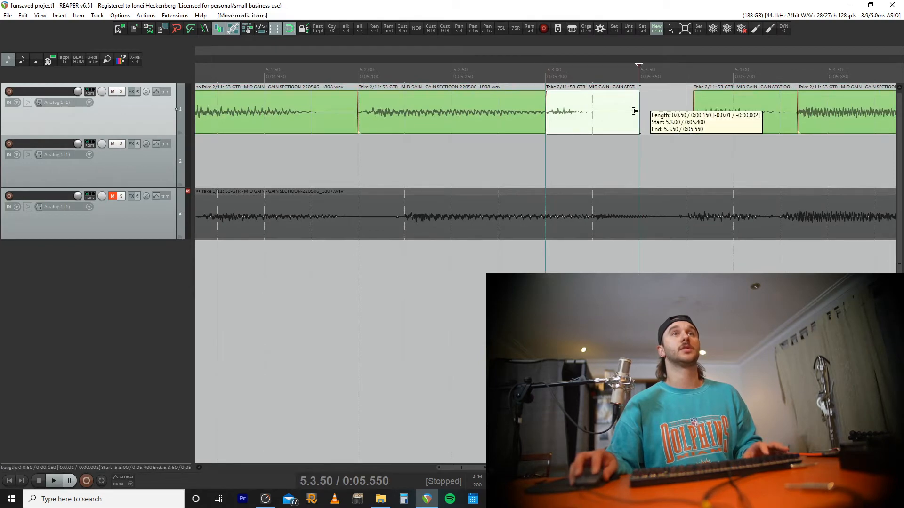
- Align the next two slices with 5.3.50 and 5.4.00, cutting the overhang beyond 5.4.00
left_click_drag(775, 121, 710, 115)
left_click(725, 117)
key("s")
key("ctrl+x")
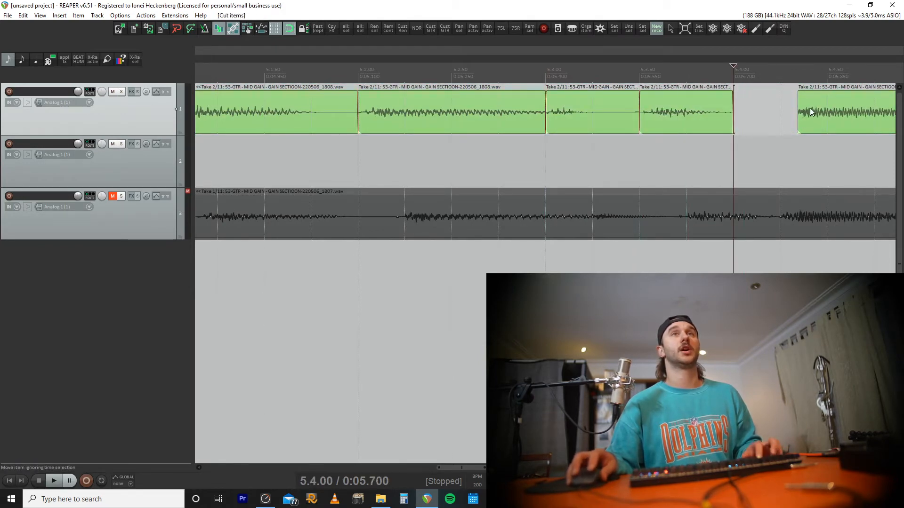
left_click_drag(810, 112, 660, 122)
- Split off and cut the overhang beyond 6.1.00, and move the following slice to start at 6.1.00
scroll(706, 114, "down", 5)
left_click(582, 113)
scroll(593, 113, "up", 5)
left_click(592, 113)
key("s")
key("ctrl+x")
left_click(698, 117)
- Move the short slice after the 6.1.00 slice earlier so that it starts at 6.3.00
scroll(698, 118, "down", 3)
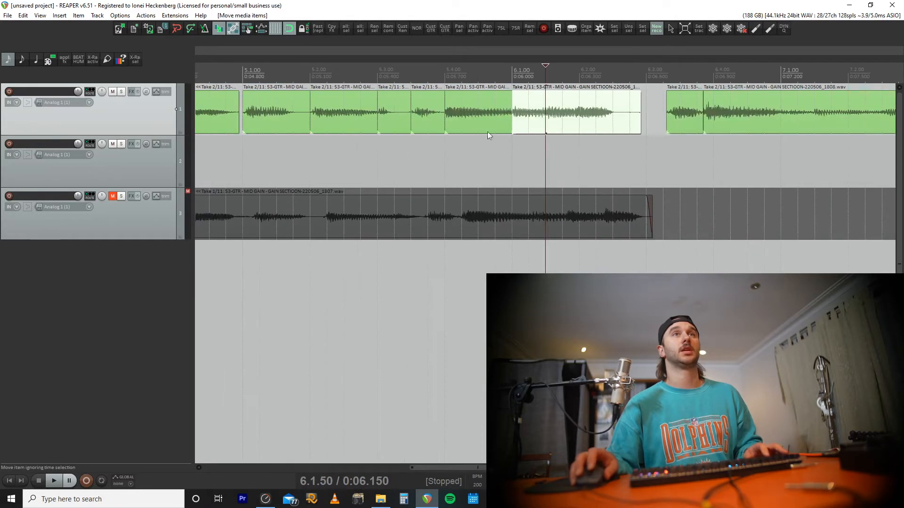
left_click(574, 111)
scroll(570, 114, "up", 5)
scroll(682, 131, "down", 3)
left_click(592, 111)
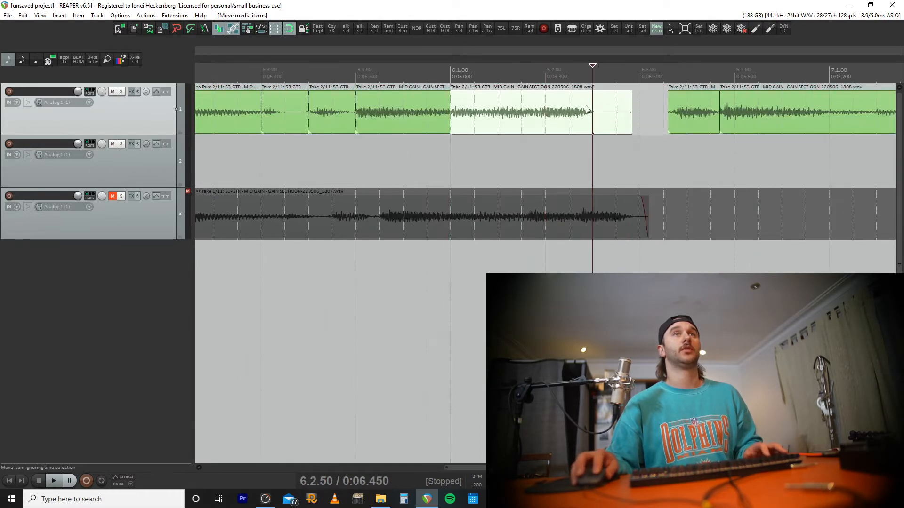
left_click_drag(707, 122, 685, 125)
scroll(678, 123, "down", 5)
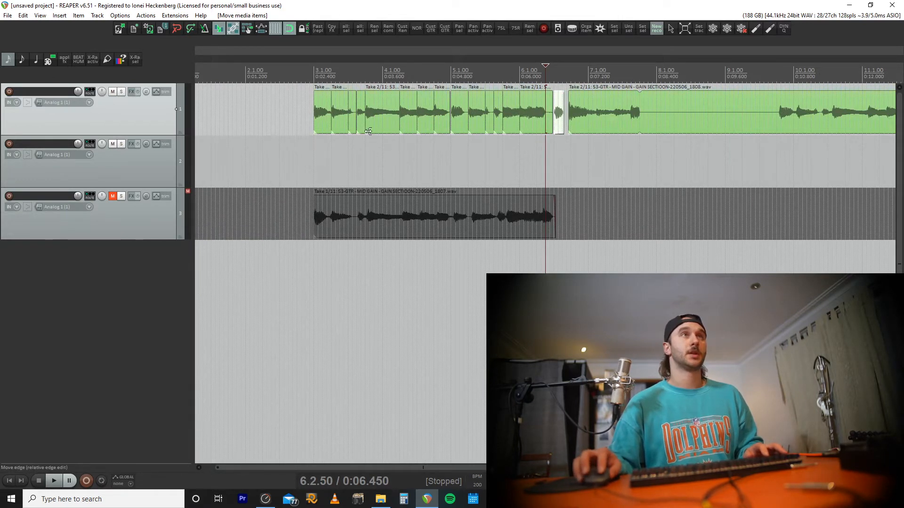
- With snapping off, extend the start of the slice at 3.3.50 back to 3.3.43 so it overlaps the preceding slice
left_click(345, 120)
scroll(729, 124, "up", 8)
left_click(645, 124)
scroll(636, 116, "up", 3)
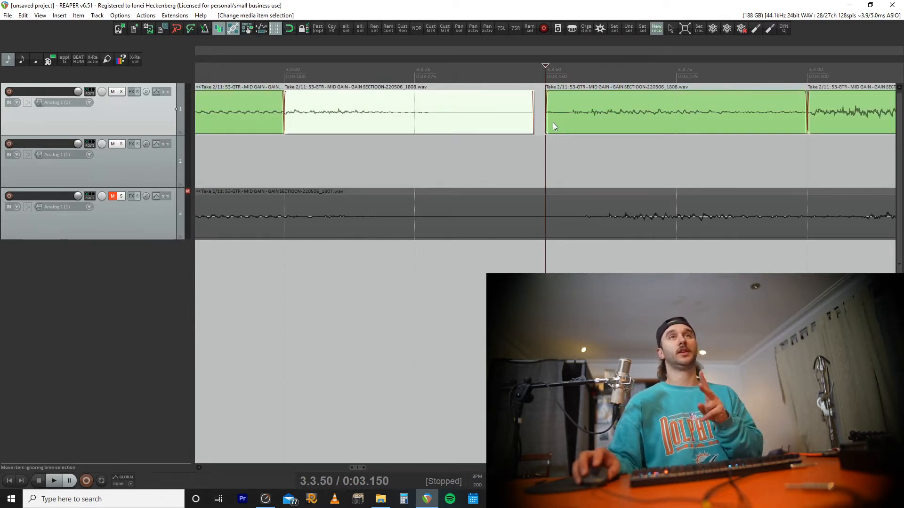
left_click_drag(547, 125, 525, 121)
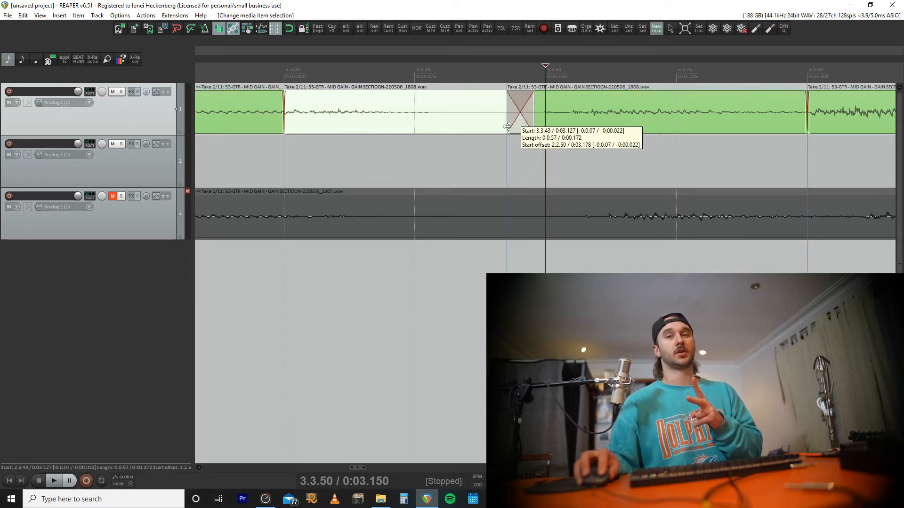
scroll(511, 130, "down", 2)
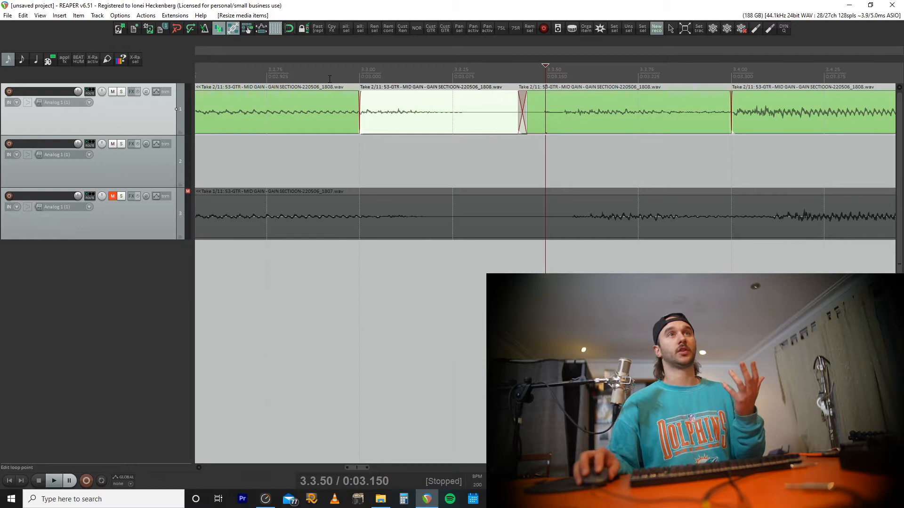
- Play the overlapping slices from 3.3.00 and undo the extension of the slice's start
left_click(359, 69)
key("space")
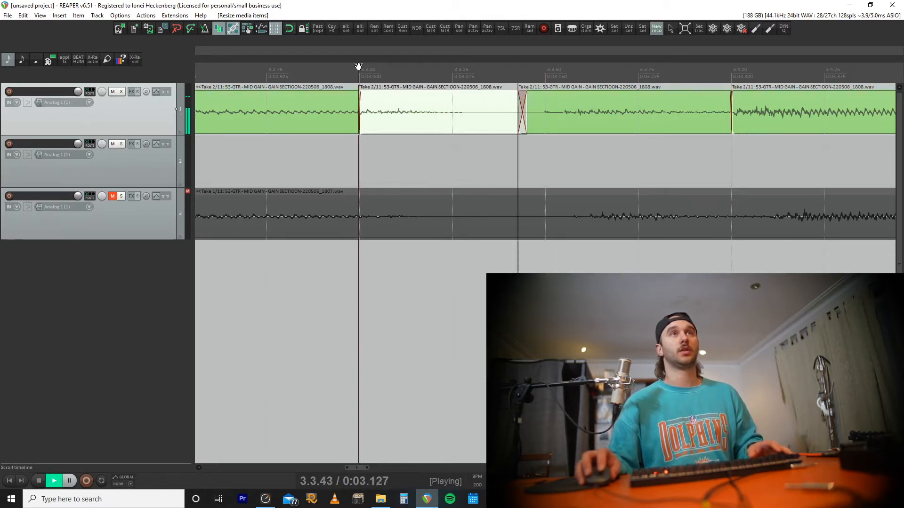
key("space")
key("ctrl+z")
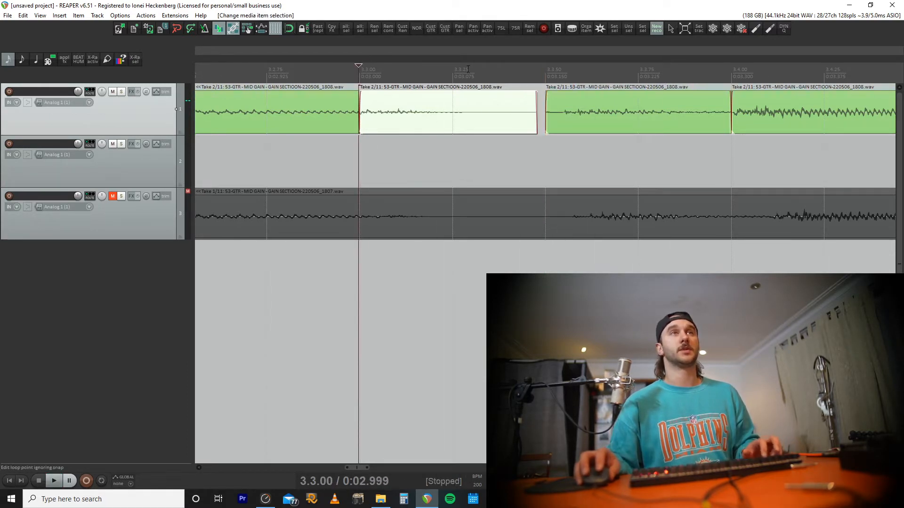
key("ctrl+z")
- Enable snapping and time-stretch the slice starting at 3.3.00 so that it ends on the 3.3.50 grid line
left_click(505, 108)
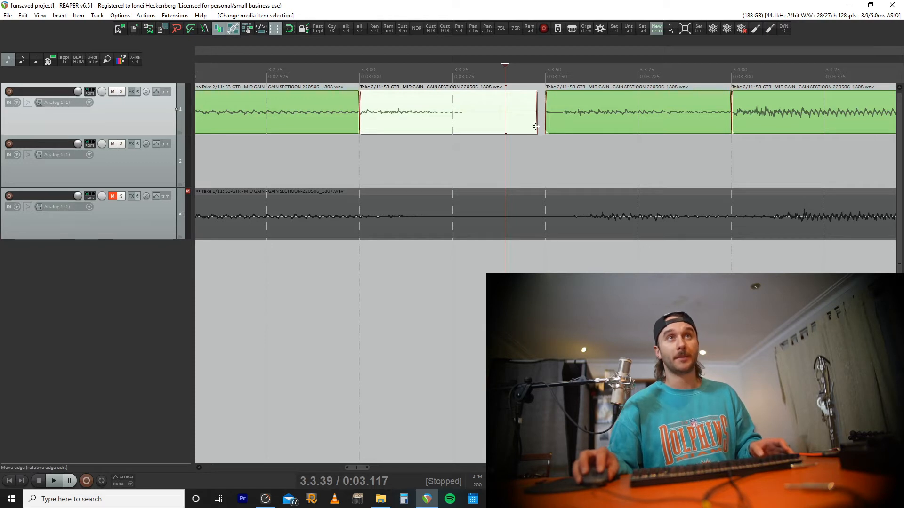
left_click_drag(536, 126, 540, 127)
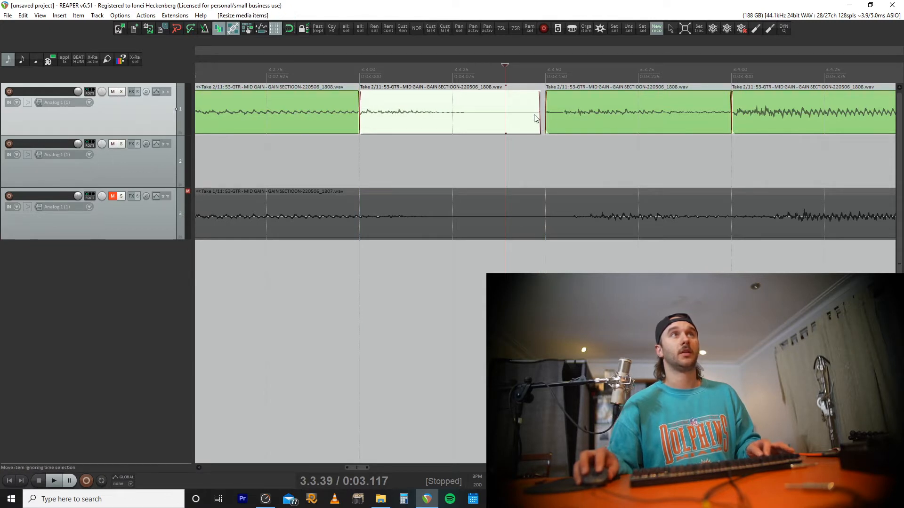
left_click(289, 29)
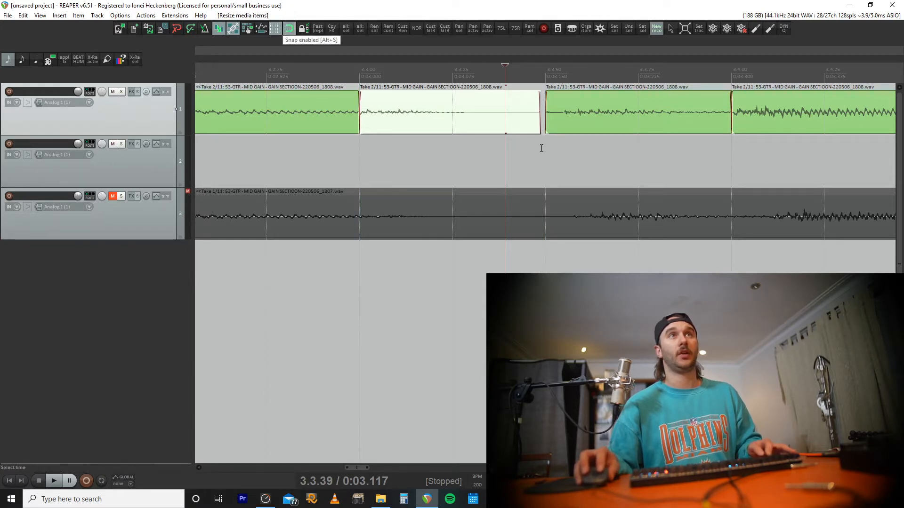
left_click_drag(540, 121, 547, 121)
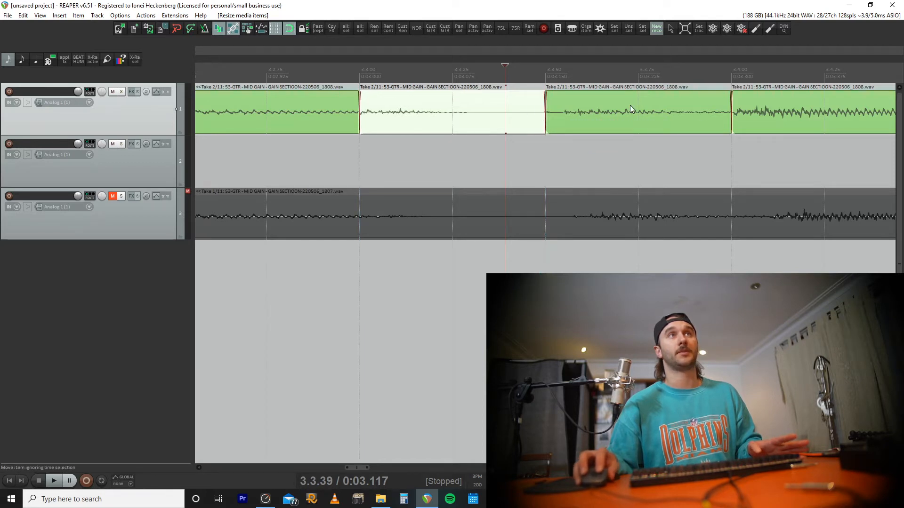
- Inspect the playback rate in the item properties of the stretched slice at 3.3.00
left_click(494, 137)
double_click(490, 132)
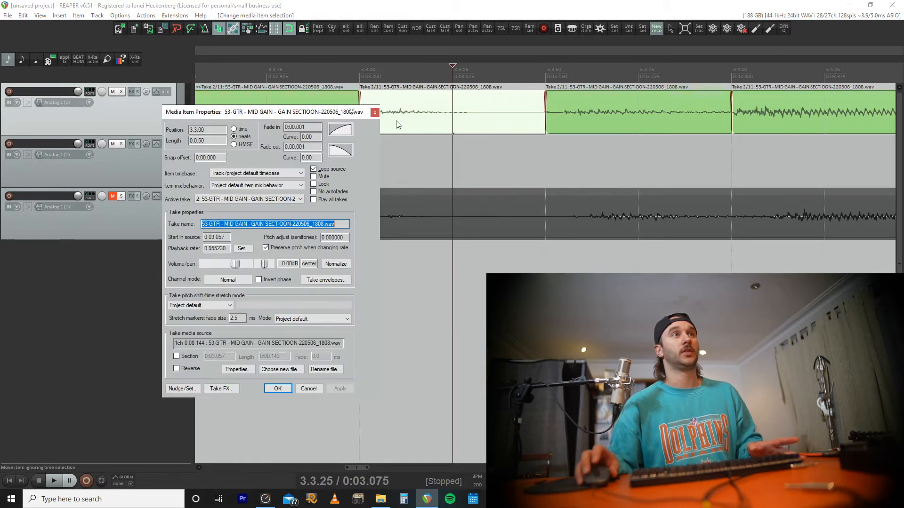
double_click(227, 248)
left_click(227, 248)
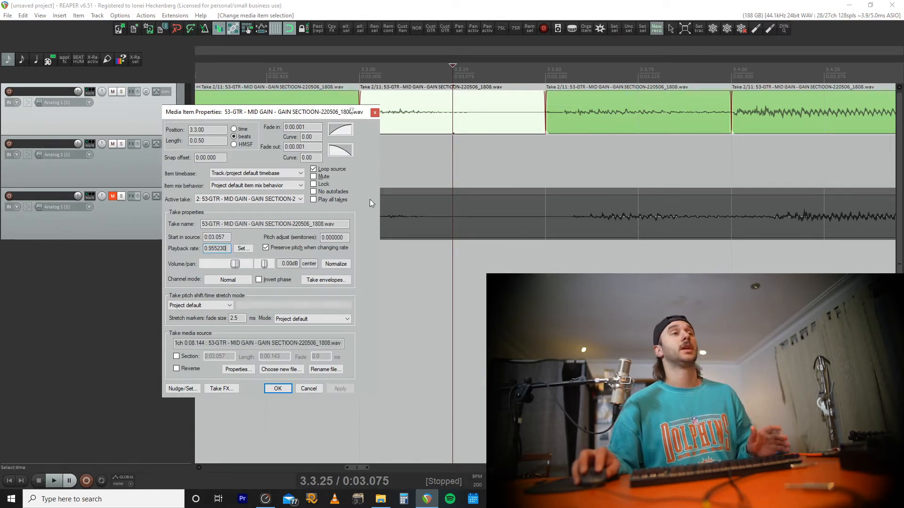
key("Return")
- Set the stretch marker mode of the slice at 3.3.00 to Tonal-optimized
double_click(413, 112)
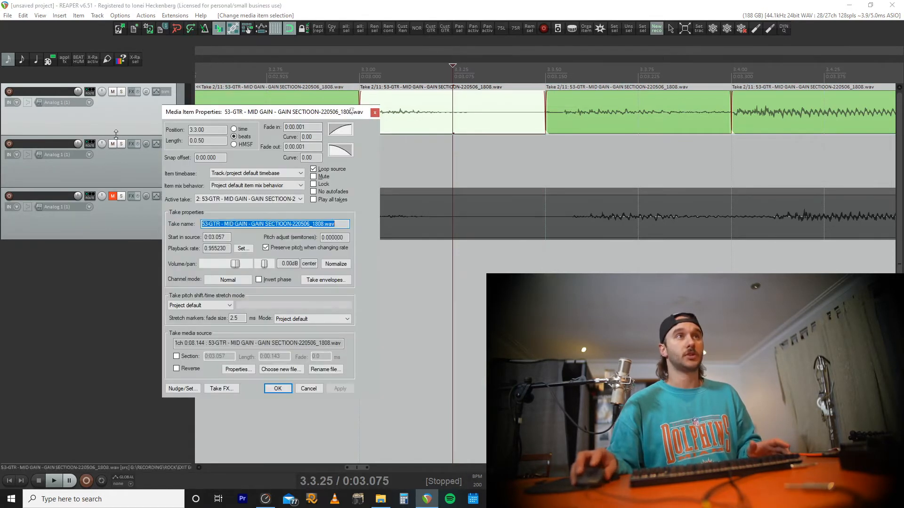
left_click(322, 317)
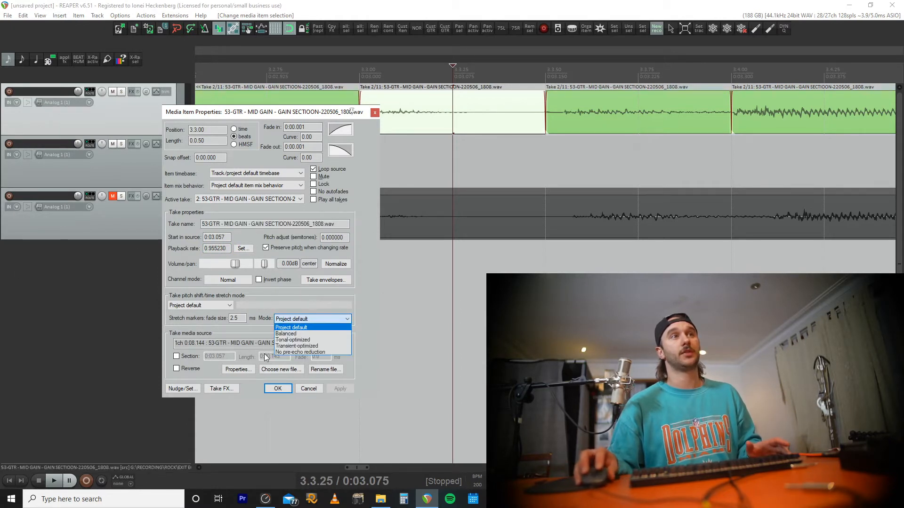
left_click(293, 339)
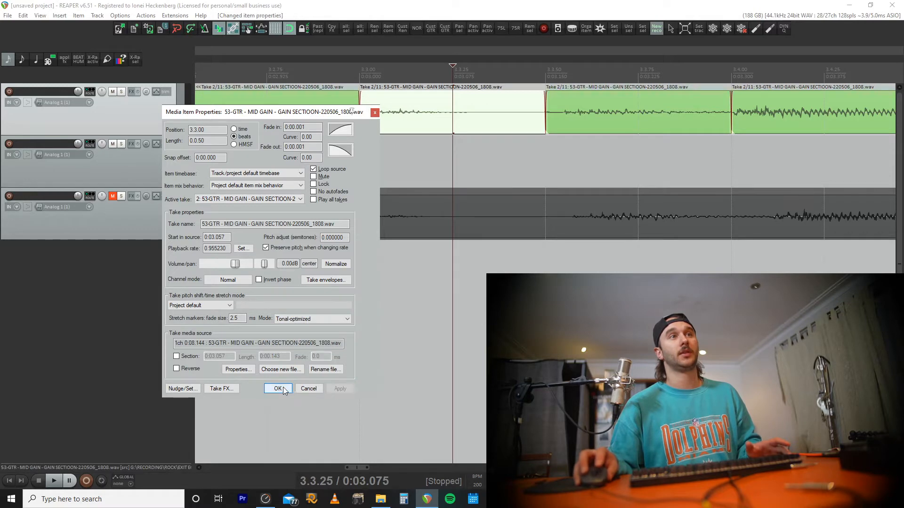
left_click(278, 389)
scroll(698, 143, "down", 5)
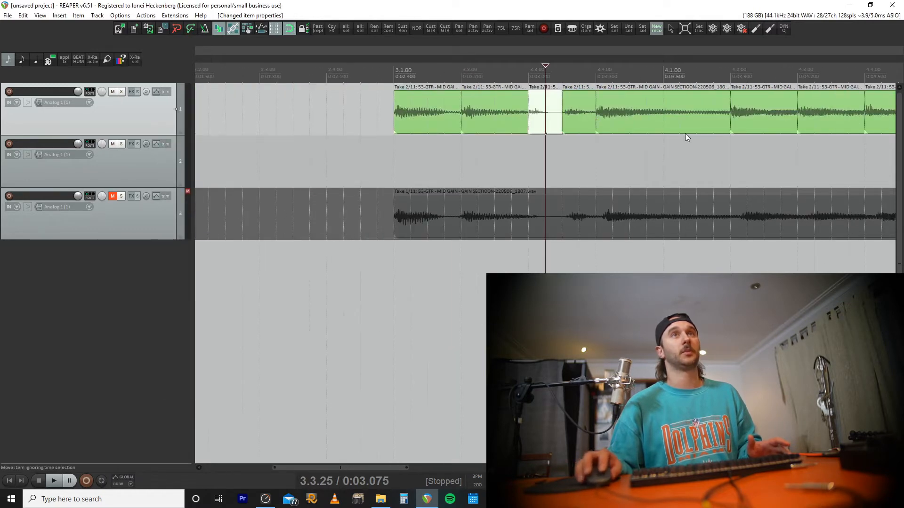
- Time-stretch the slice starting at 4.4.00 so that it ends at 5.1.00
scroll(683, 134, "down", 3)
left_click(550, 115)
scroll(556, 117, "up", 4)
scroll(560, 116, "up", 1)
left_click(683, 121)
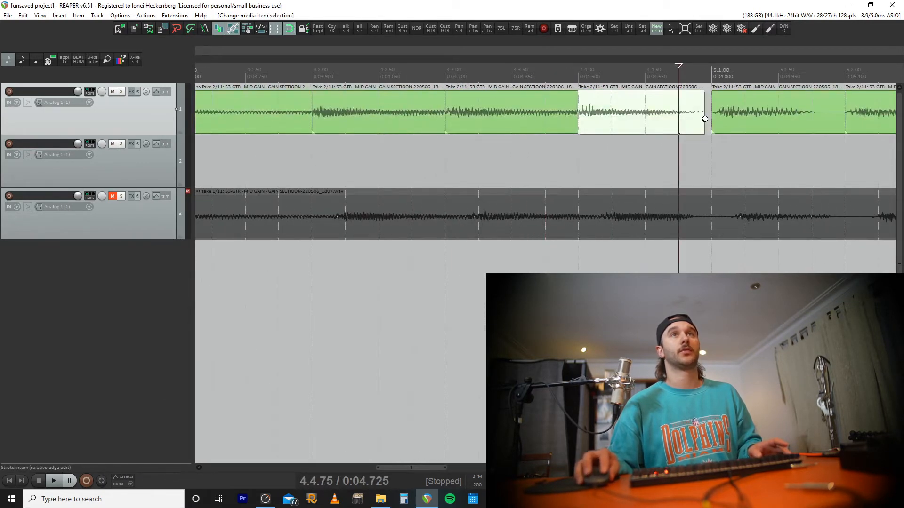
left_click_drag(705, 120, 710, 120)
- Inspect the item properties of the slice starting at 6.1.00 and close them without changes
scroll(677, 132, "down", 4)
left_click(751, 125)
scroll(706, 130, "up", 4)
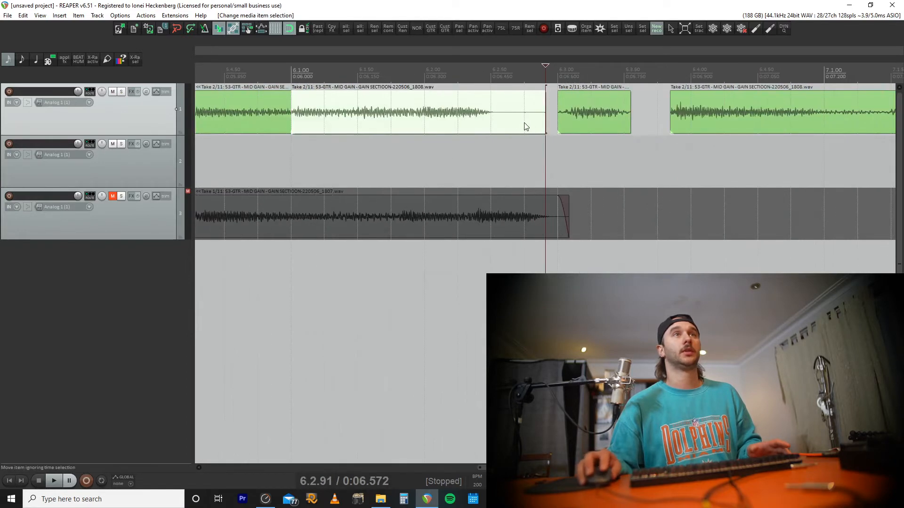
left_click(425, 124)
left_click(358, 124)
double_click(357, 125)
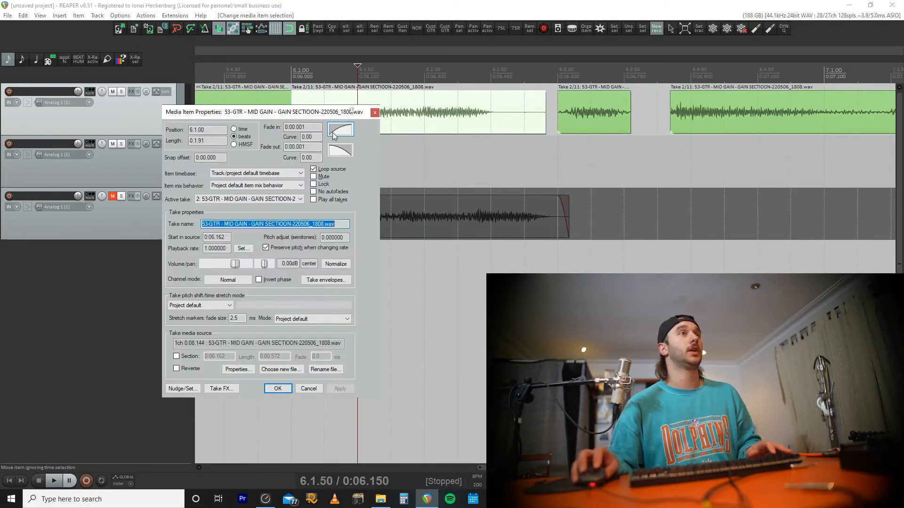
left_click(374, 115)
- Play back track 1 from 5.4.75 across the slice boundary at 6.1.00
left_click(266, 94)
key("space")
key("space")
key("space")
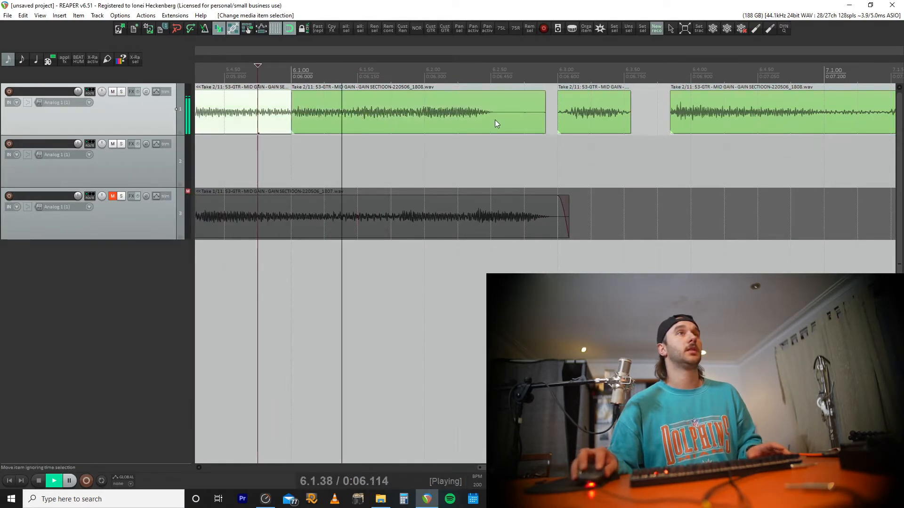
key("space")
key("space")
key("space")
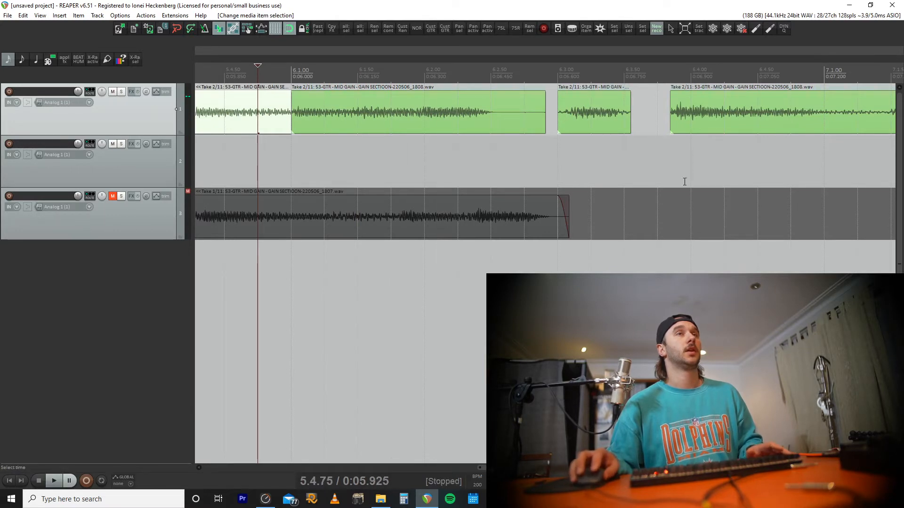
- Time-stretch the slice starting at 6.1.00 to end at 6.3.00 and play it from 6.1.00
left_click(503, 118)
left_click_drag(545, 110, 558, 114)
left_click(311, 116)
key("space")
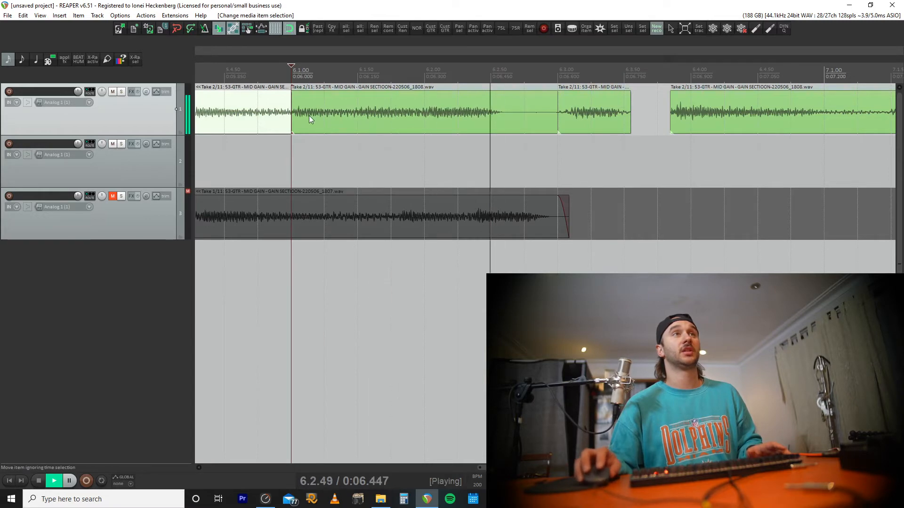
- Move the last slice on track 1 earlier to start at 6.3.50, closing the gap after the slice at 6.3.00
scroll(535, 151, "down", 4)
key("space")
left_click(547, 113)
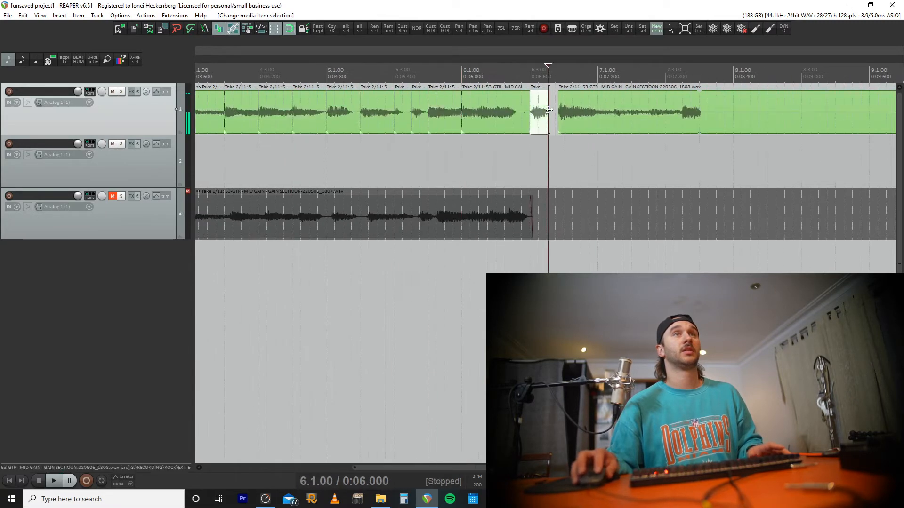
scroll(548, 112, "up", 5)
left_click_drag(675, 111, 612, 112)
- Play back track 1 from 6.2.25 across the slices at 6.3.00 and 6.3.50
left_click(317, 148)
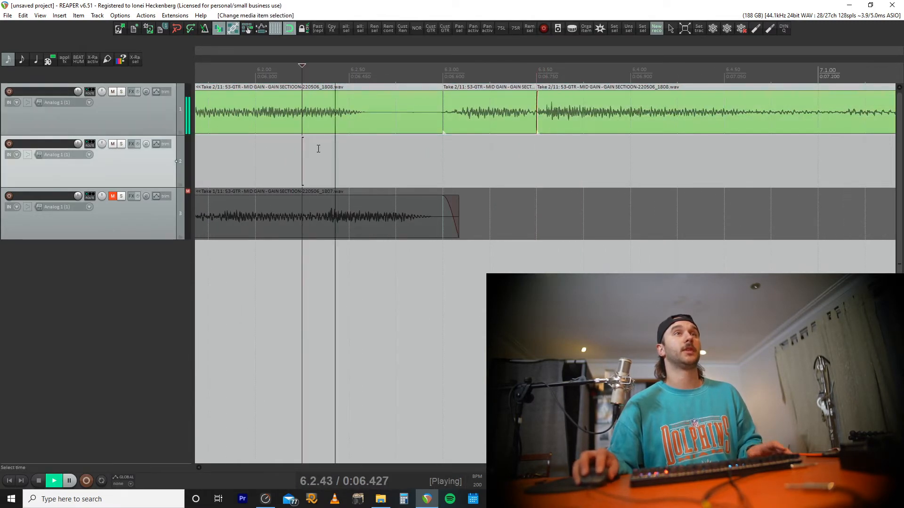
key("space")
scroll(319, 150, "down", 5)
key("space")
key("space")
- Split the last slice on track 1 at 7.1.15 and delete everything after the split
left_click(550, 125)
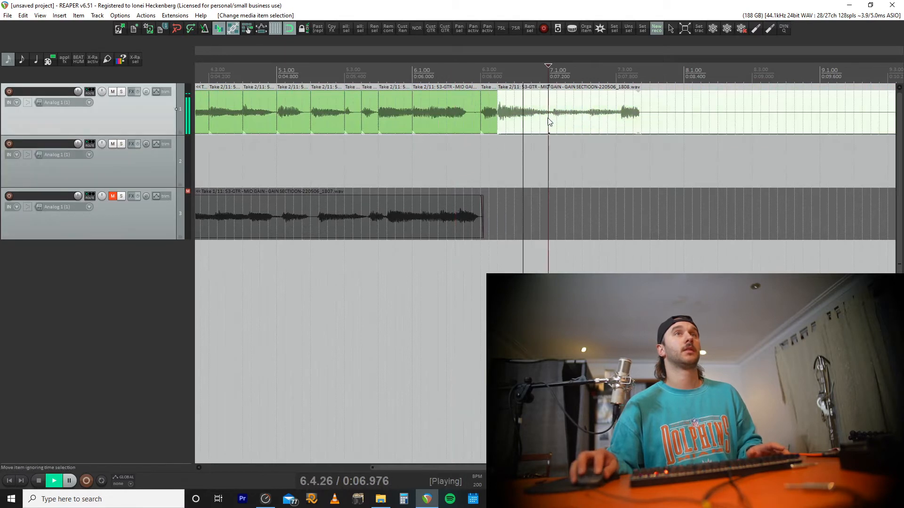
scroll(552, 125, "up", 4)
key("space")
left_click(565, 120)
key("s")
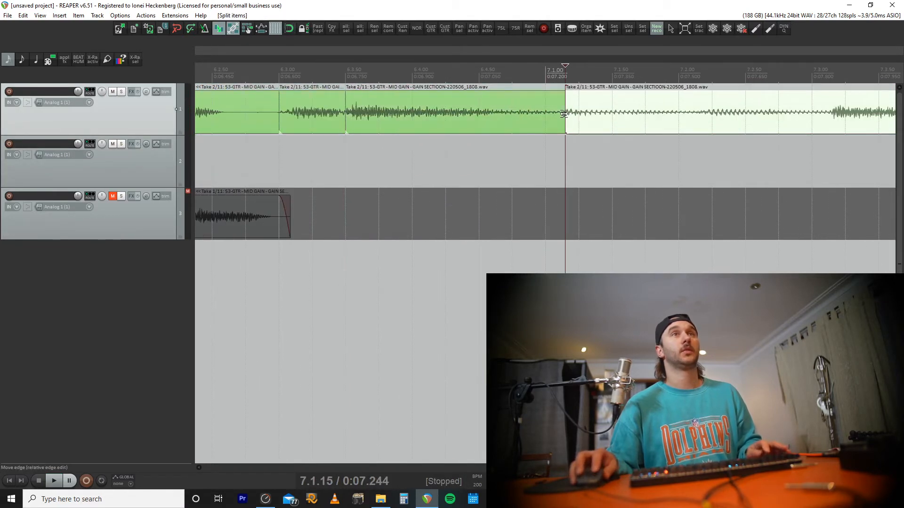
key("Delete")
- Time-stretch the final slice on track 1 so that it ends at 7.1.00
mouse_move(565, 119)
left_mouse_down()
mouse_move(547, 119)
mouse_move(556, 119)
left_mouse_up()
key("ctrl+z")
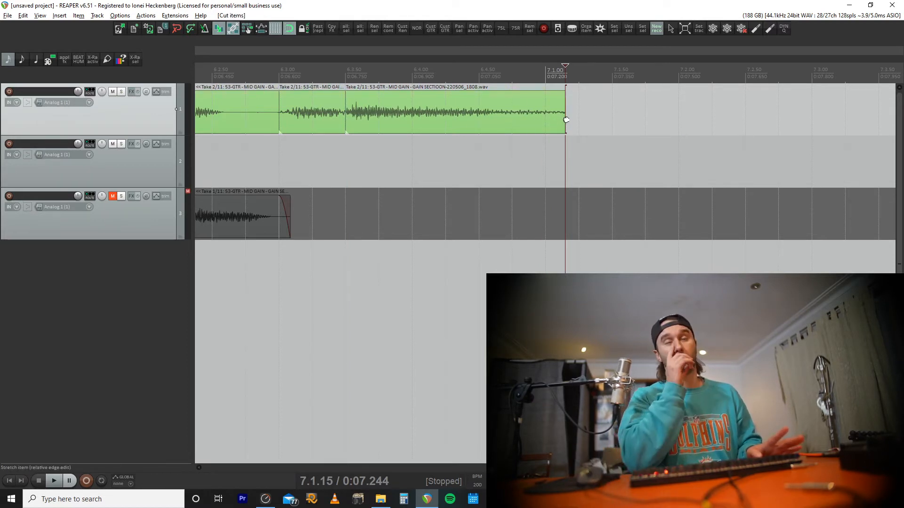
left_click_drag(566, 119, 546, 120)
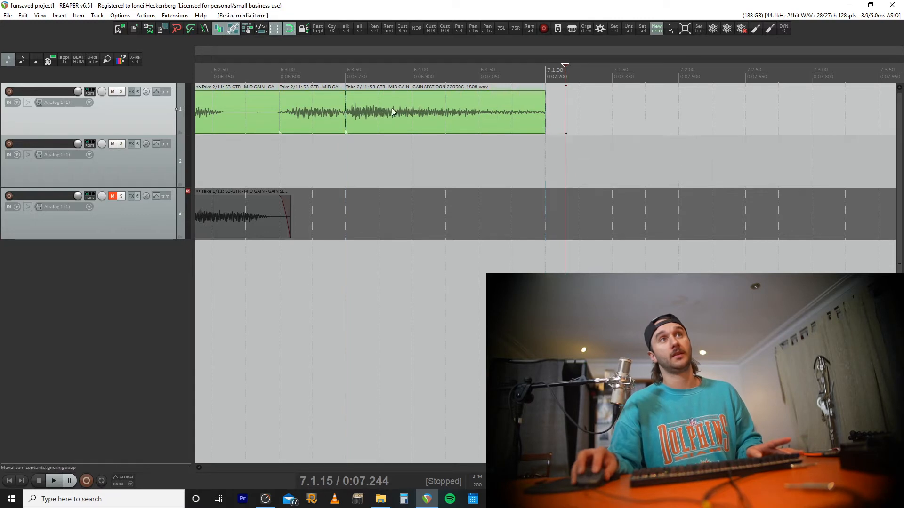
- Play back track 1 from 6.3.00 through the stretched final slice
left_click(275, 109)
key("space")
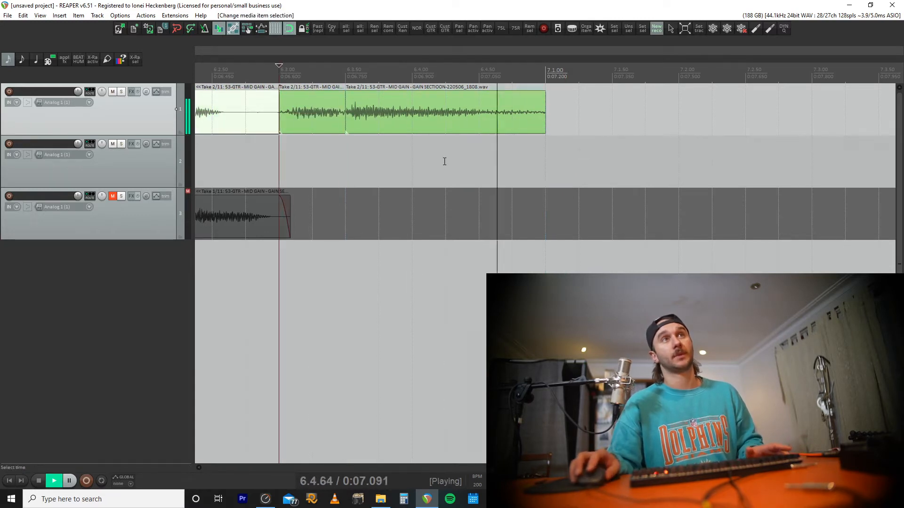
scroll(444, 162, "down", 6)
key("space")
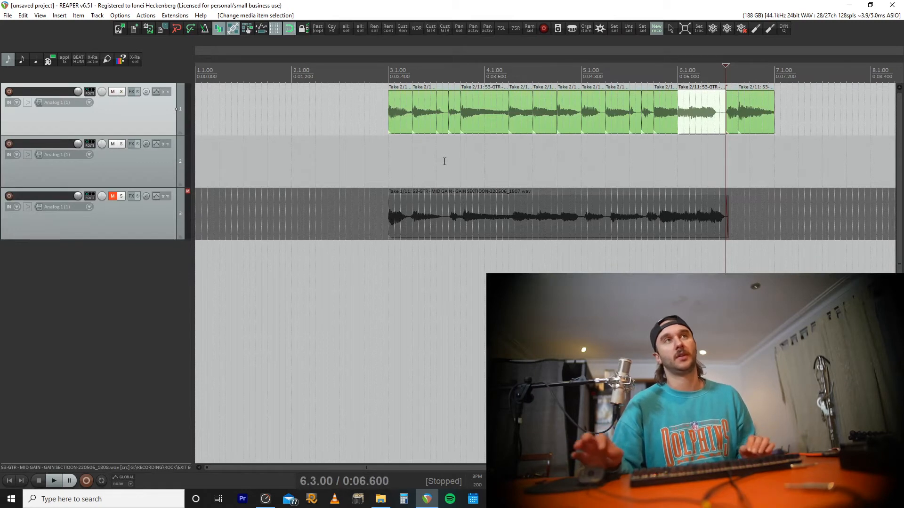
- Select all slices on track 1 and try to move the slice edge at 3.2.00 slightly earlier
left_click_drag(379, 117, 868, 139)
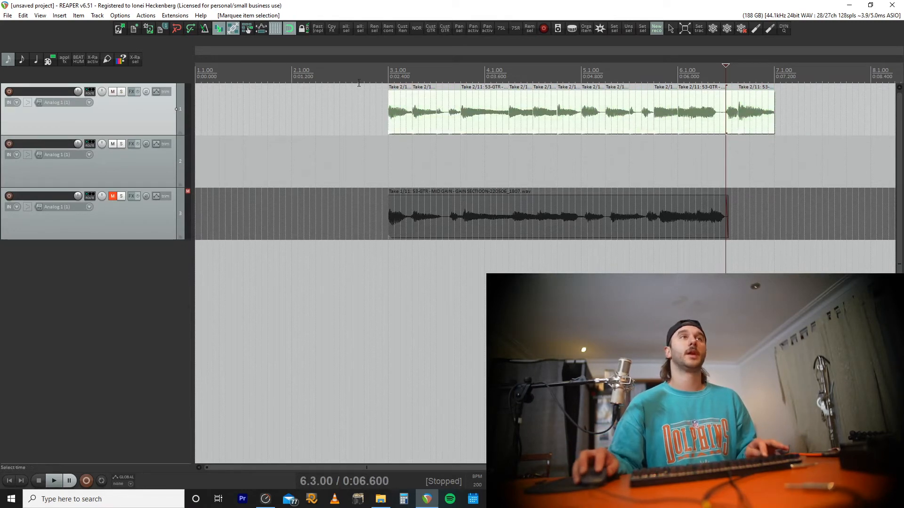
left_click(413, 74)
scroll(472, 135, "up", 5)
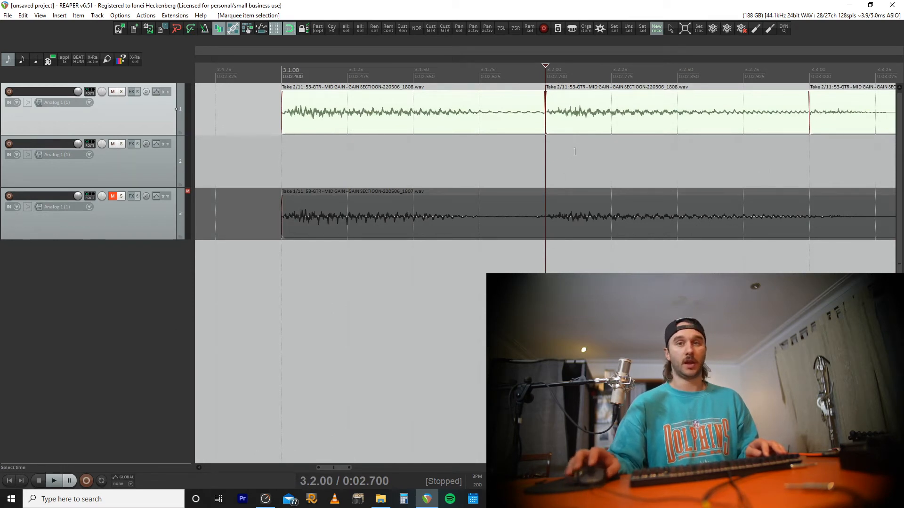
scroll(573, 143, "up", 3)
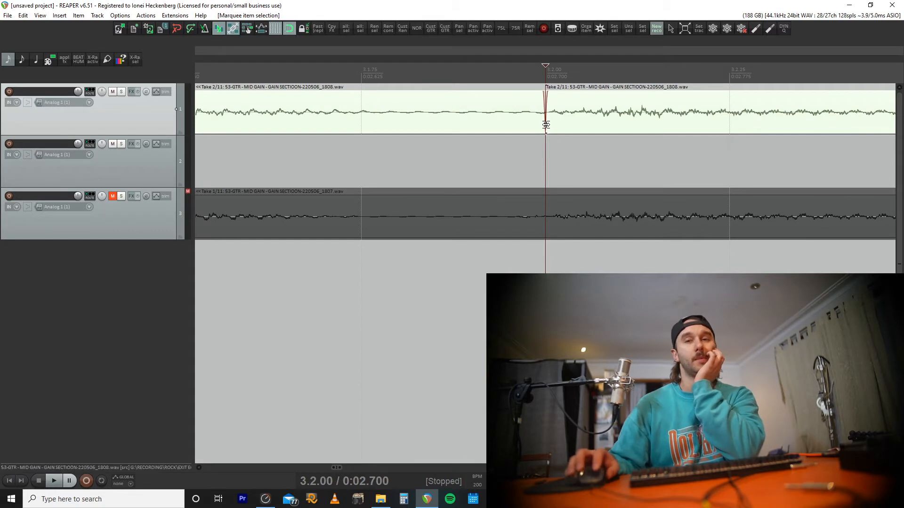
left_click_drag(546, 124, 532, 127)
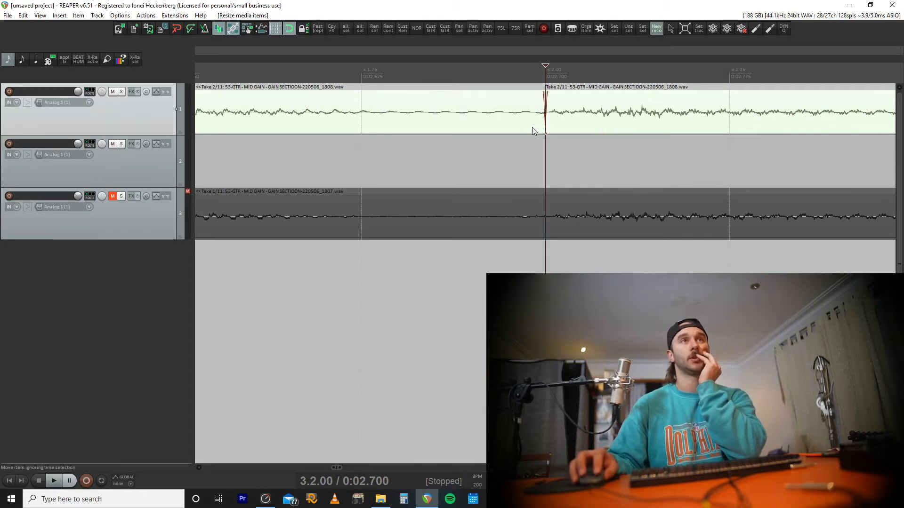
- Turn off snapping and shift the boundaries between all selected slices slightly ahead of the note attacks
left_click(288, 29)
left_click_drag(545, 123, 520, 127)
scroll(703, 141, "down", 5)
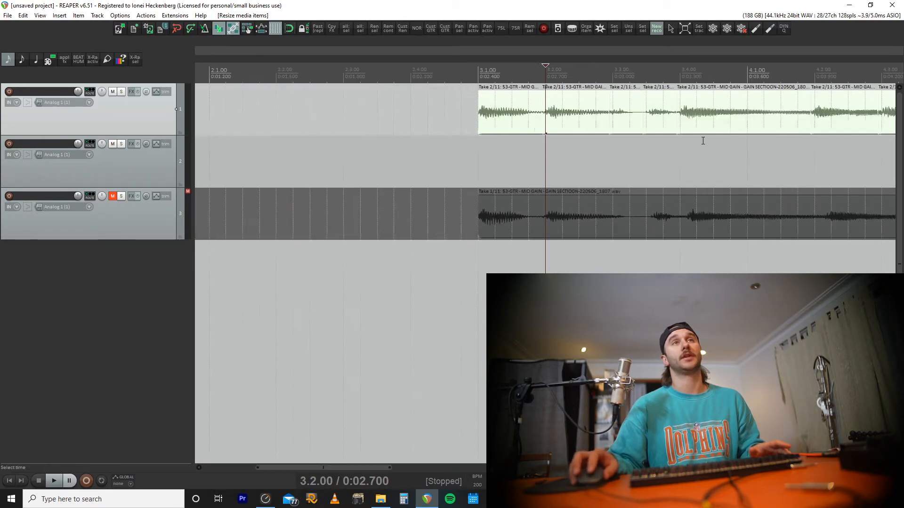
scroll(700, 141, "up", 8)
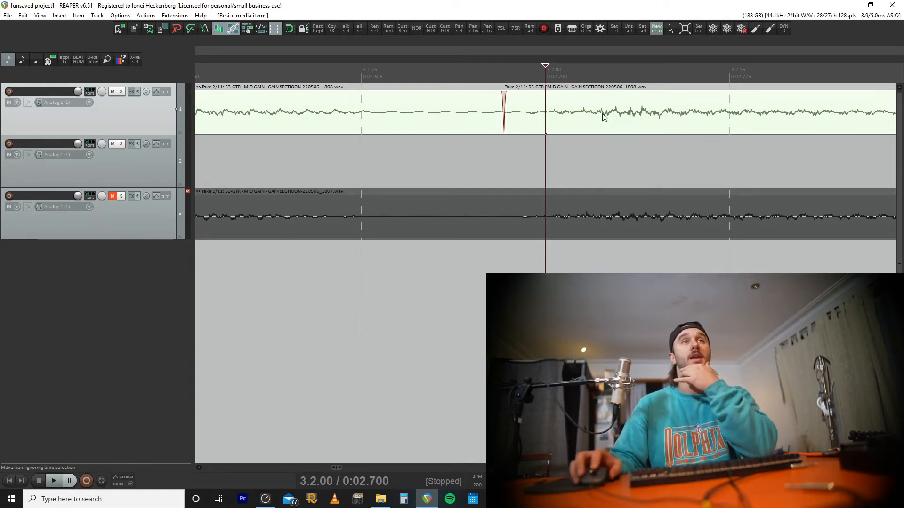
mouse_move(505, 130)
left_mouse_down()
mouse_move(537, 125)
mouse_move(508, 125)
left_mouse_up()
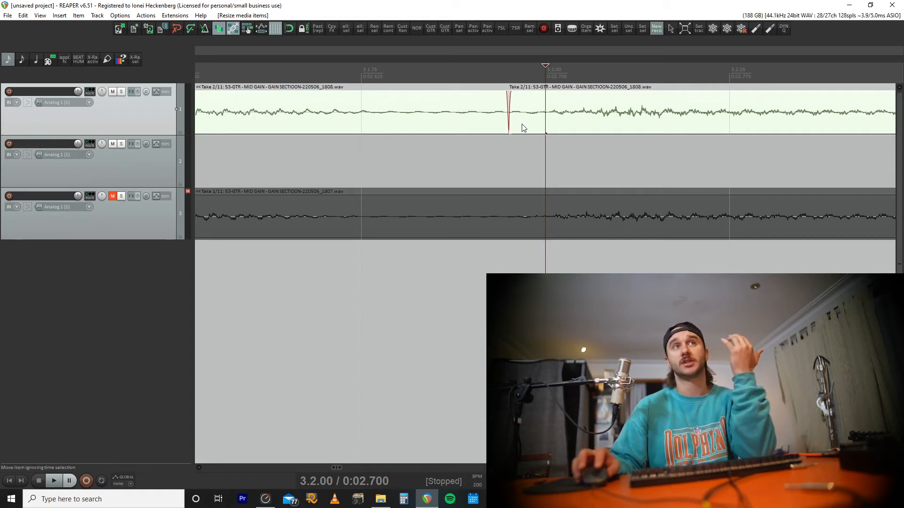
- Extend the starts of the selected slices slightly earlier to overlap them and widen the crossfades
scroll(518, 117, "down", 2)
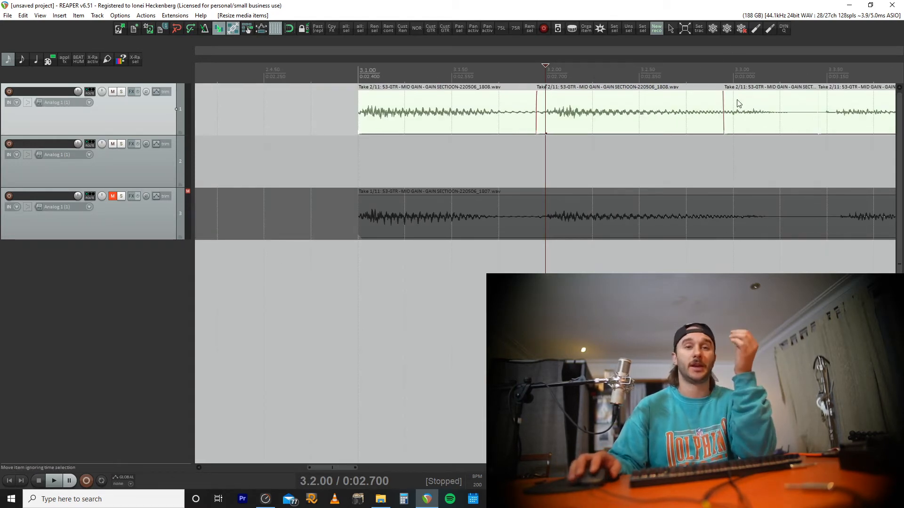
scroll(634, 104, "up", 4)
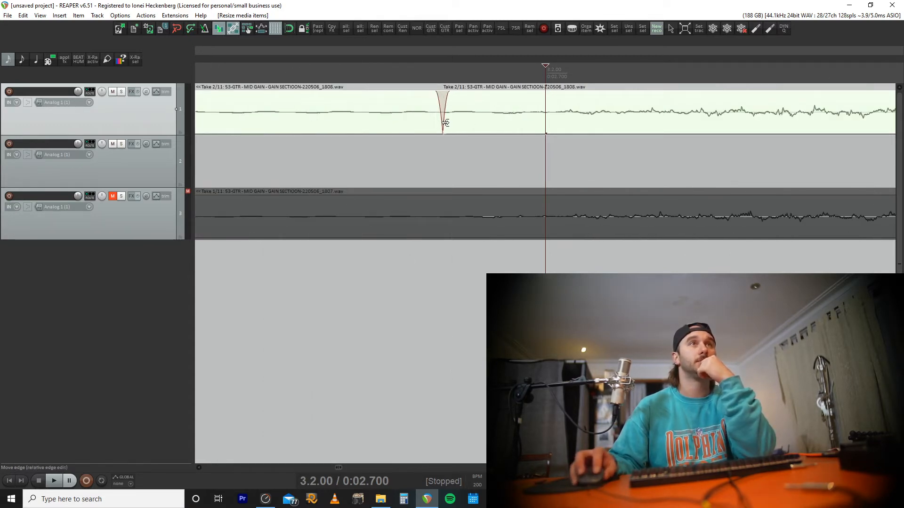
left_click_drag(446, 123, 423, 127)
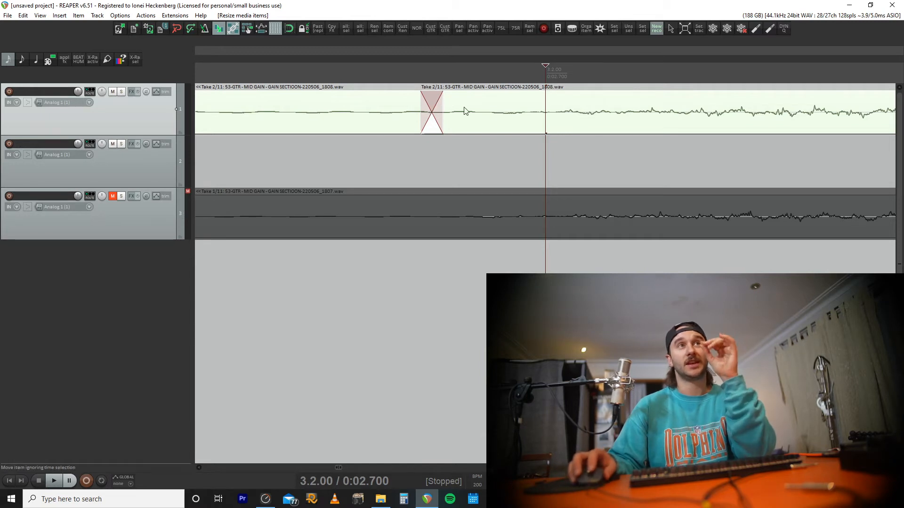
scroll(502, 128, "down", 5)
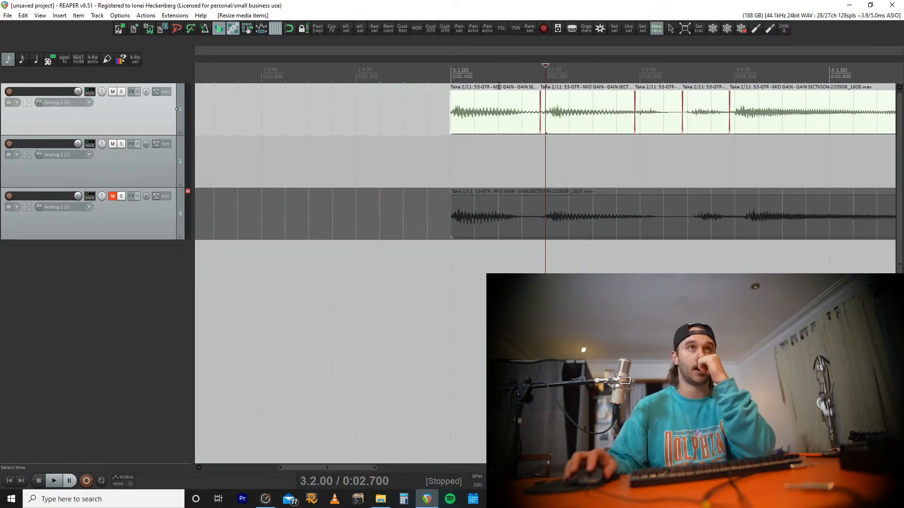
- Open the item properties of all the selected slices and close them without changes
double_click(594, 119)
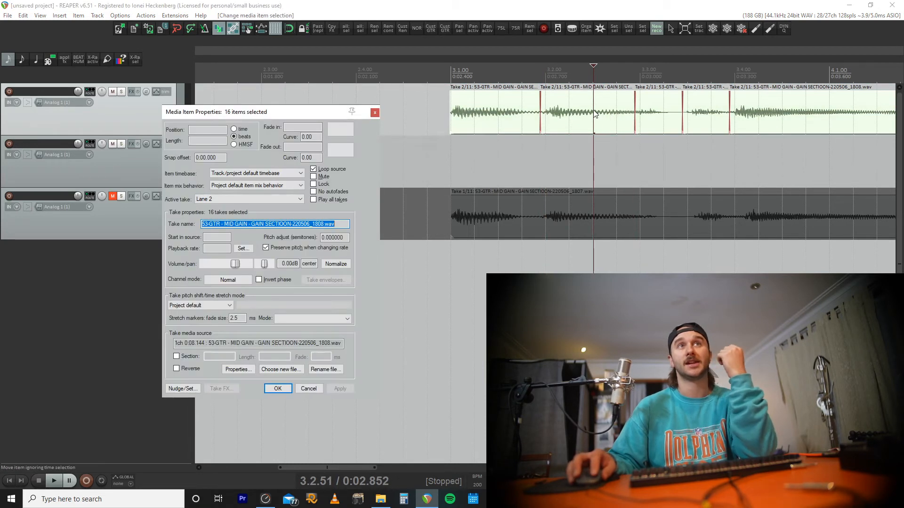
left_click(375, 113)
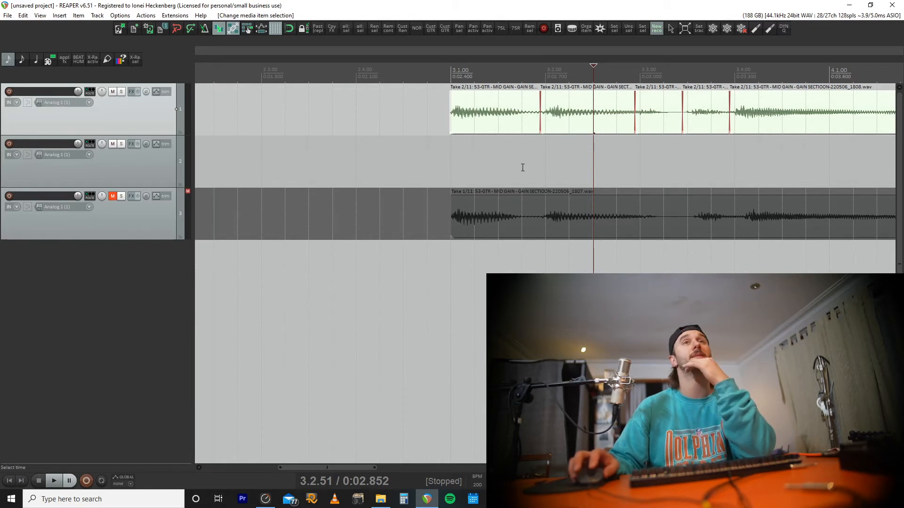
scroll(523, 167, "down", 5)
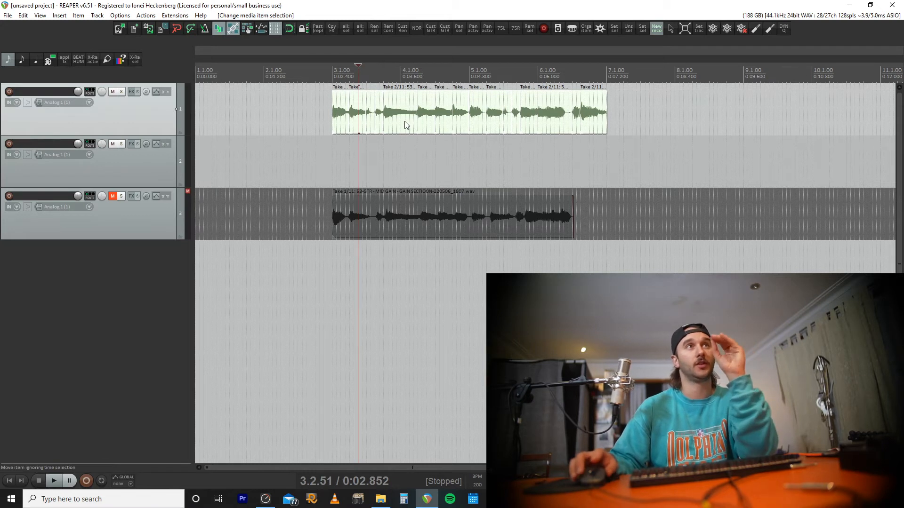
- Extend the start of the first slice on track 1 back to 2.4.75 with snapping on
left_click(329, 117)
scroll(517, 125, "up", 5)
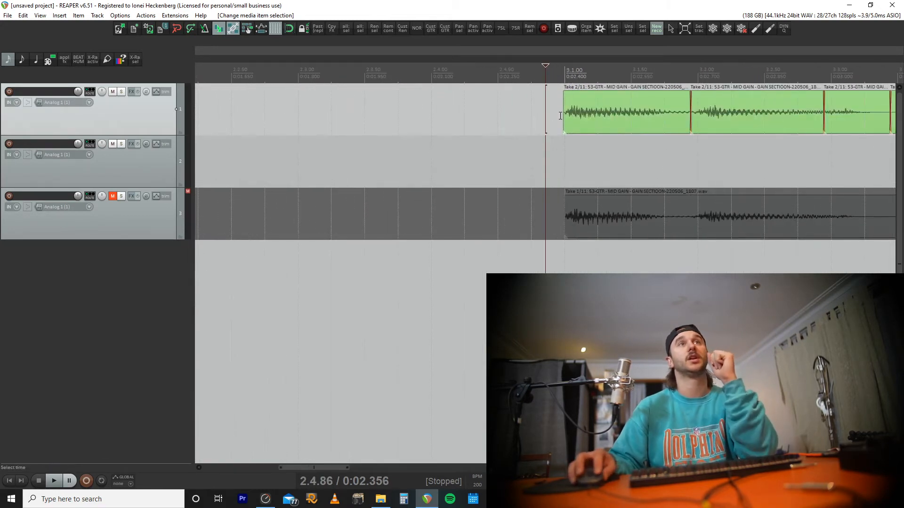
left_click_drag(561, 116, 529, 117)
- Play back the edited slices on track 1 from just before 3.1.00
key("space")
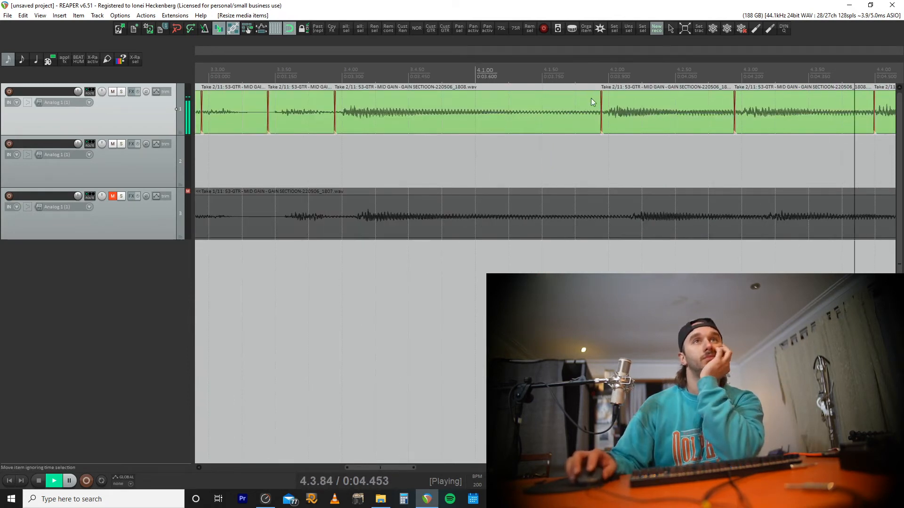
scroll(598, 108, "down", 5)
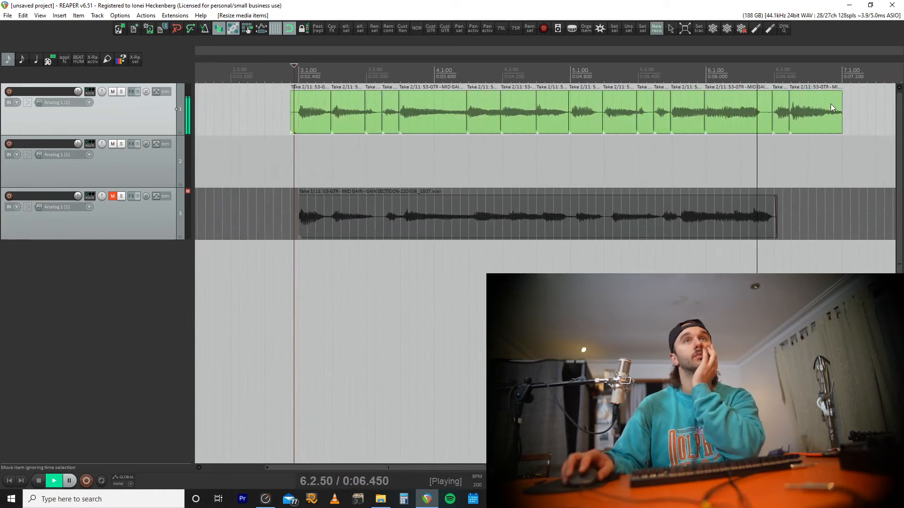
key("space")
key("space")
key("space")
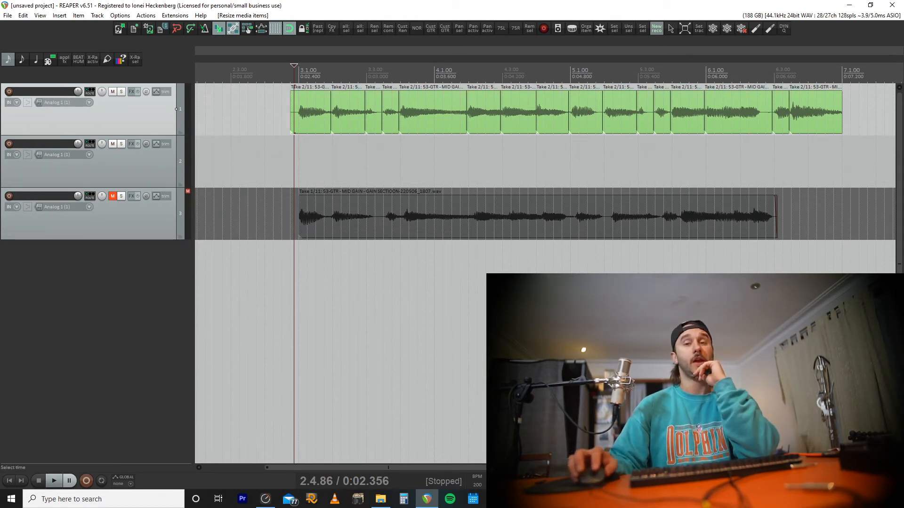
- Move the take from track 3 to track 2 and extend its edges to span 2.4.75 to 7.1.25
left_click_drag(333, 233, 353, 180)
left_click_drag(297, 170, 290, 169)
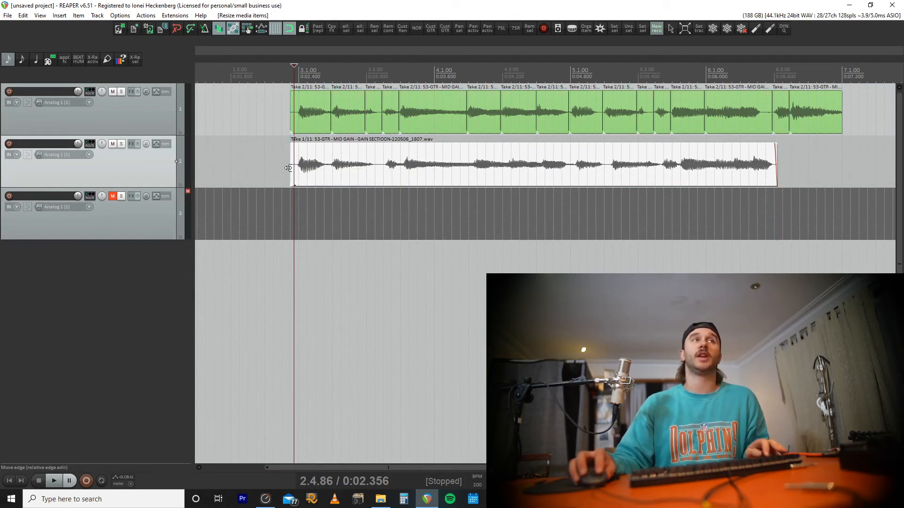
left_click_drag(775, 172, 807, 175)
double_click(723, 165)
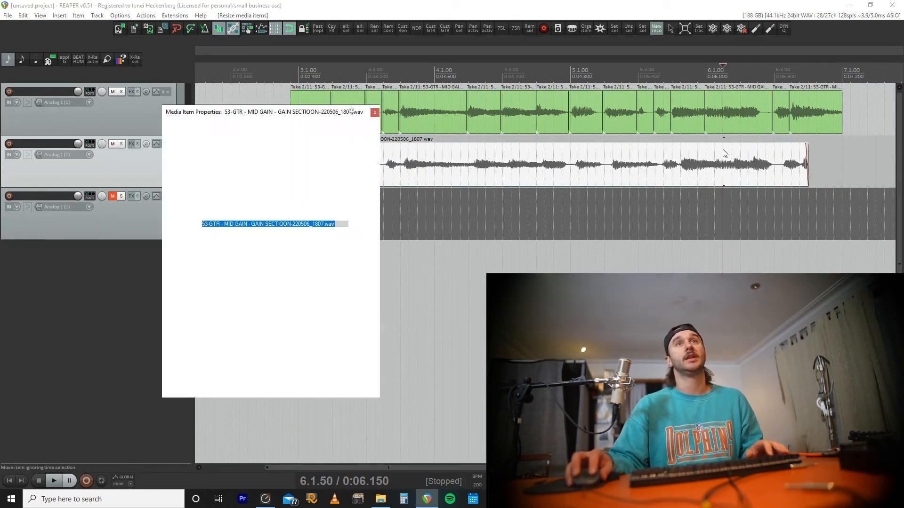
left_click(374, 113)
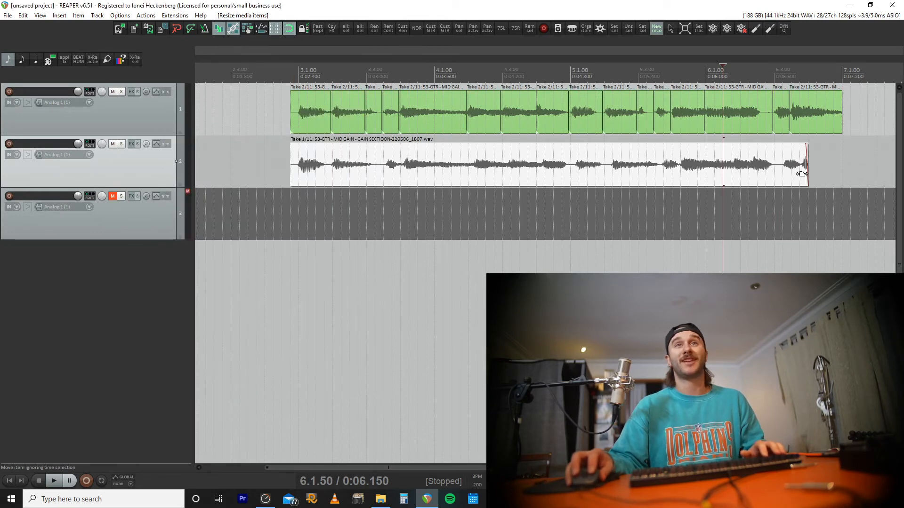
left_click_drag(806, 174, 850, 175)
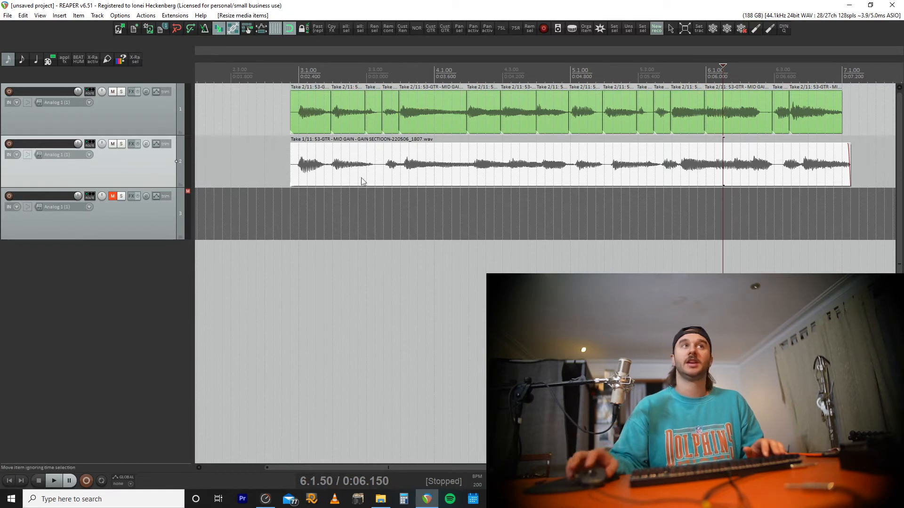
- Open the item properties of the take on track 2 and close them without changes
scroll(335, 149, "up", 5)
double_click(340, 153)
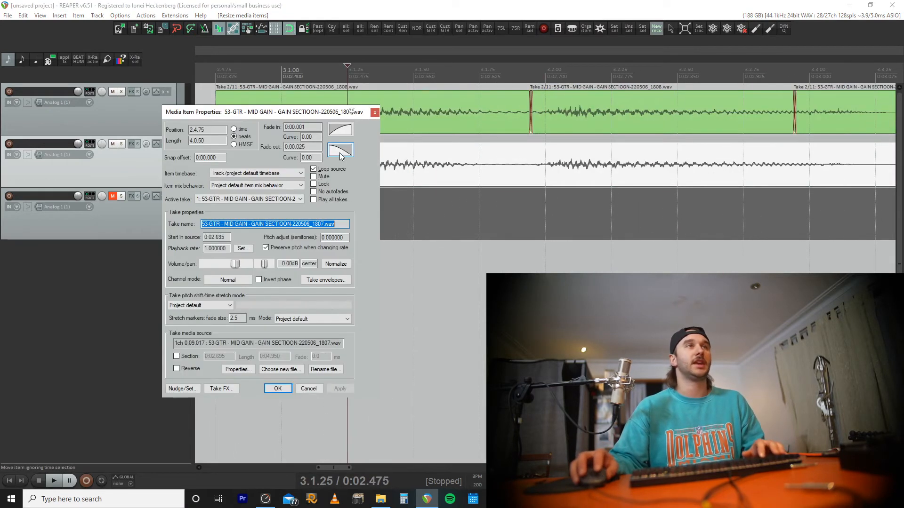
left_click(374, 112)
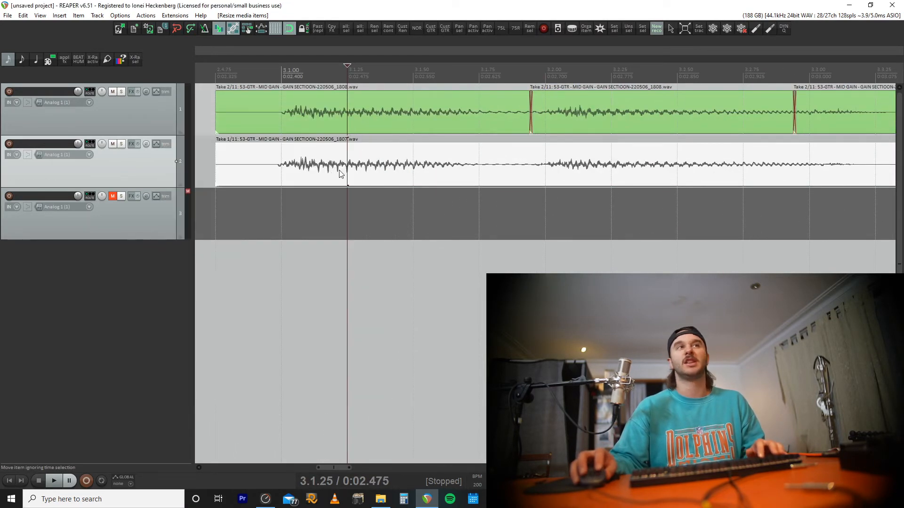
- Slip the contents of the track 2 take so its first note starts at 3.1.00, in line with track 1
left_click(300, 159)
scroll(309, 159, "up", 6)
left_click_drag(579, 167, 625, 166)
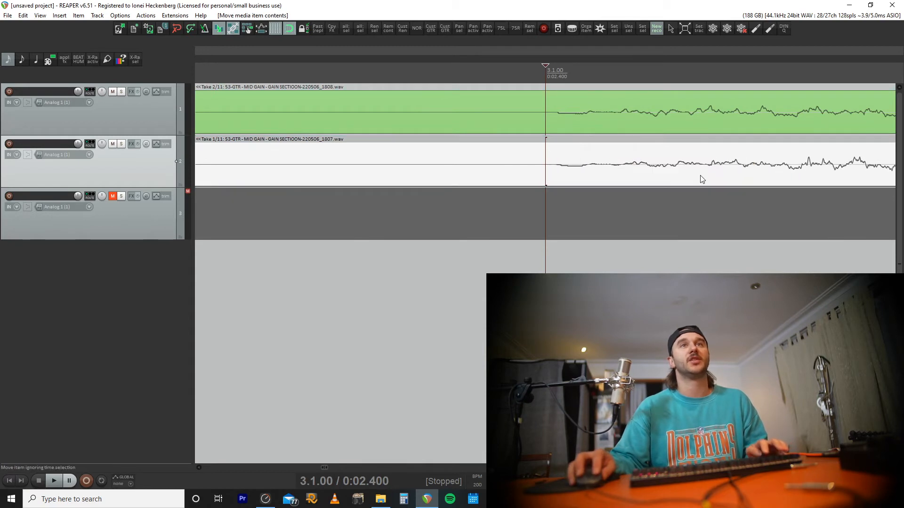
left_click(603, 126)
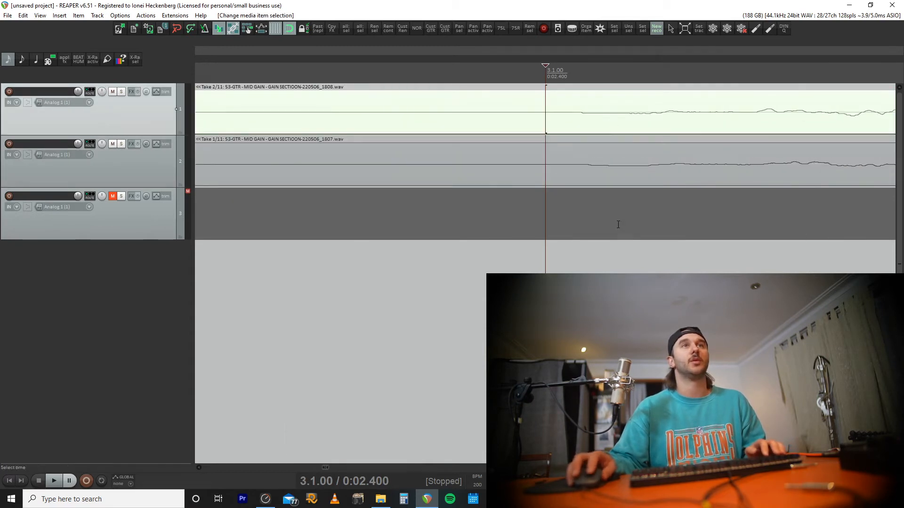
left_click_drag(629, 165, 626, 167)
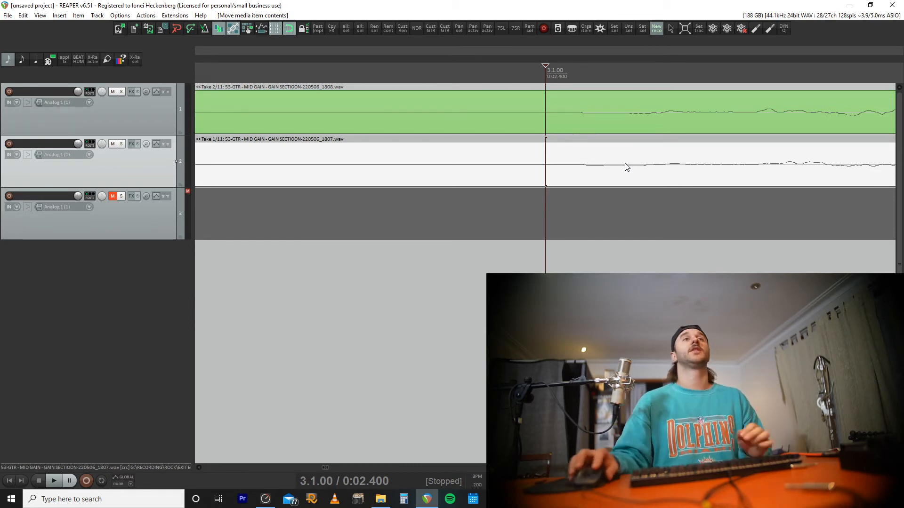
- Split the track 2 take at its first note, delete the part before it, and snap the remainder to 3.1.00
scroll(626, 167, "down", 3)
scroll(547, 130, "down", 2)
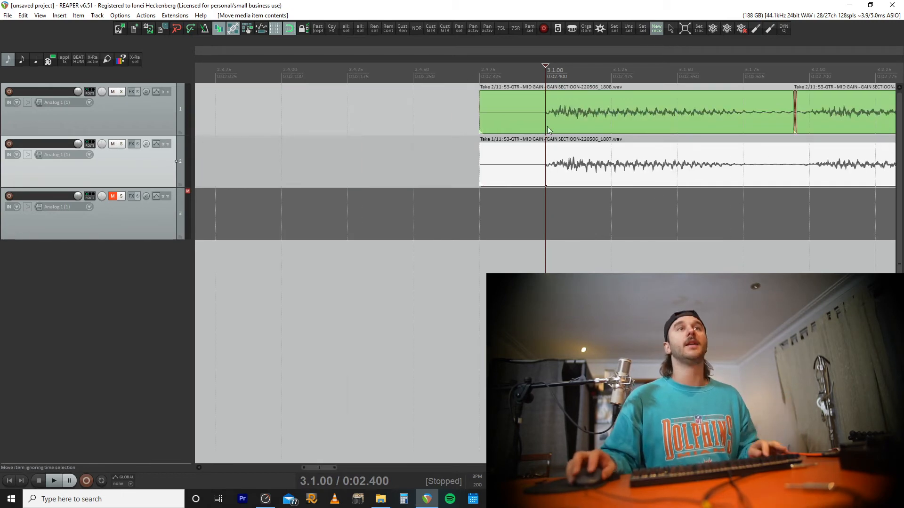
scroll(541, 177, "up", 3)
key("s")
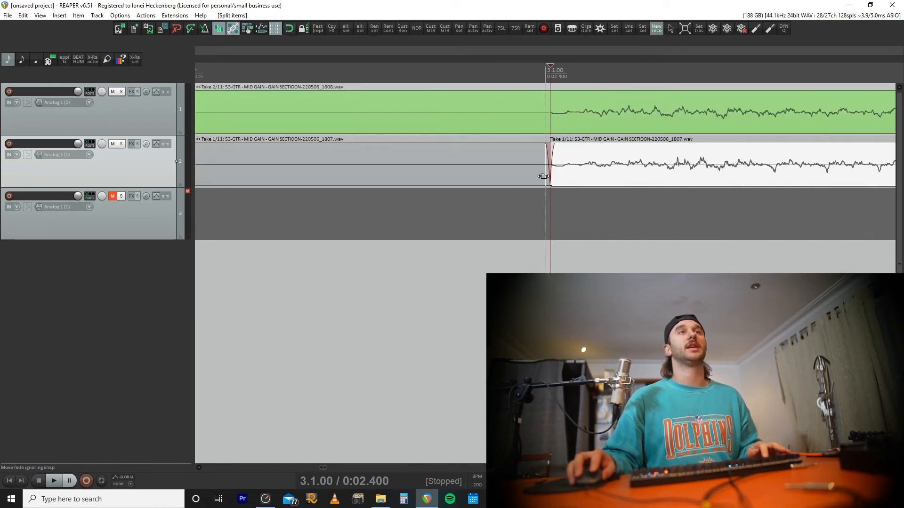
key("alt+s")
left_click(533, 169)
key("Delete")
key("alt+s")
left_click_drag(594, 171, 596, 170)
key("alt+s")
- Split the track 2 take at 3.1.99, where its second note begins, and move the remainder to 3.2.00
scroll(632, 172, "down", 4)
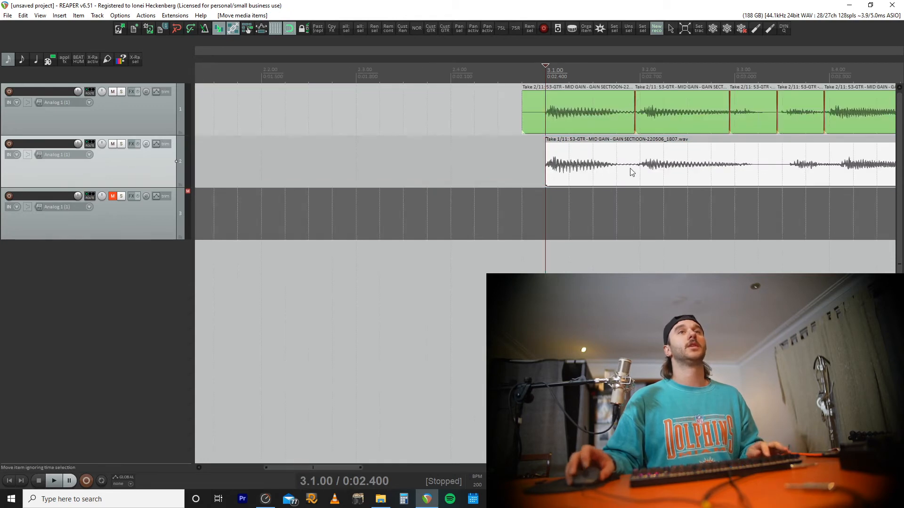
left_click(638, 153)
scroll(629, 175, "up", 4)
key("alt+s")
left_click(517, 171)
left_click(538, 168)
key("s")
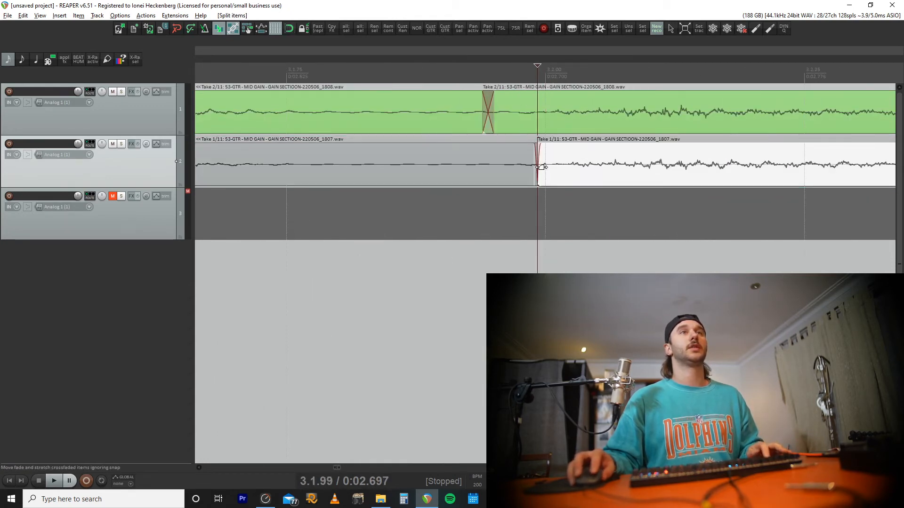
key("alt+s")
left_click_drag(567, 170, 575, 171)
- Split the track 2 take at the note just after 3.3.00 and move the remainder back to 3.3.00
scroll(659, 171, "down", 4)
left_click(643, 172)
scroll(626, 187, "up", 3)
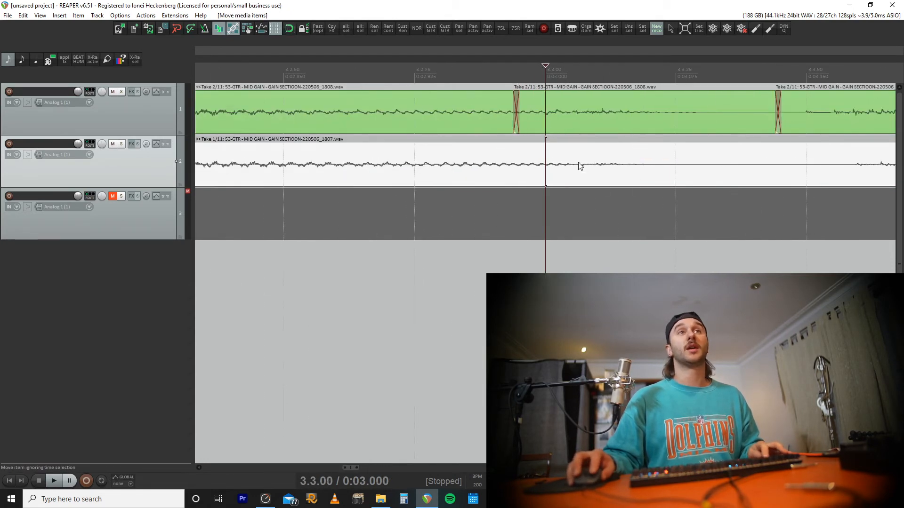
left_click(576, 164)
key("s")
key("alt+s")
left_click_drag(632, 170, 608, 172)
- Split the track 2 take around the excess before the next note, delete the excess, and start the remainder at 3.3.50
scroll(633, 168, "down", 5)
left_click(594, 170)
scroll(579, 179, "up", 6)
key("alt+s")
left_click(571, 165)
key("s")
key("alt+s")
left_click(545, 167)
key("s")
key("Delete")
- Cut out the short late section before the following note on track 2 so the remaining take starts at 3.4.00
scroll(608, 175, "down", 5)
left_click(609, 174)
scroll(602, 176, "up", 6)
left_click(575, 166)
key("s")
key("alt+s")
left_click(544, 170)
key("s")
key("Delete")
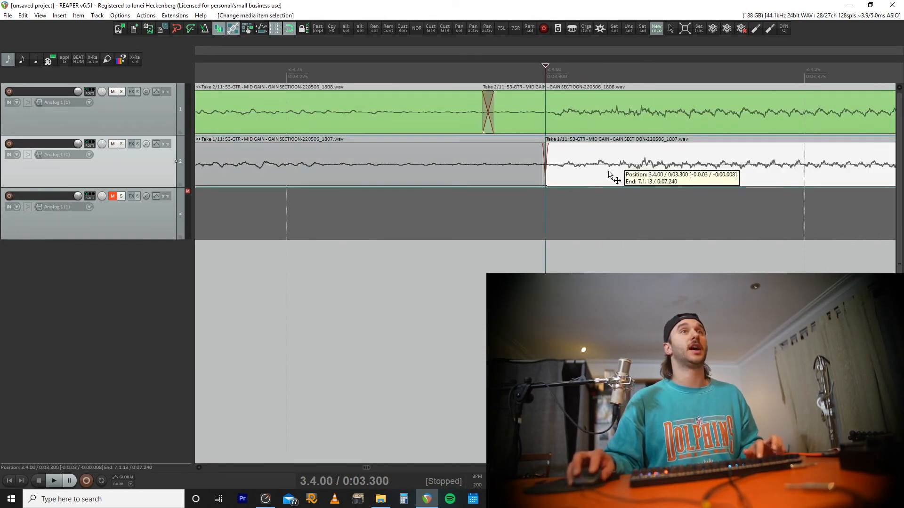
- Split the track 2 take at 4.2.06, delete the excess before that note, and move the remainder to 4.2.00
scroll(609, 172, "down", 6)
left_click(743, 166)
scroll(742, 166, "up", 6)
key("alt+s")
left_click(609, 163)
key("s")
key("alt+s")
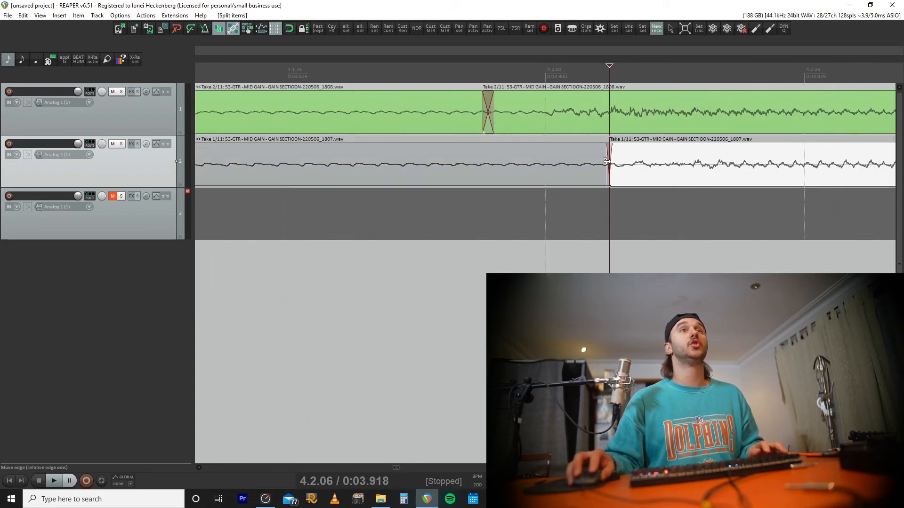
left_click(602, 167)
key("s")
key("Delete")
left_click_drag(712, 174, 686, 177)
- Split the track 2 take at 4.2.99, just before the note, and move the remainder to 4.3.00
scroll(687, 177, "down", 3)
scroll(686, 175, "down", 4)
left_click(693, 170)
scroll(693, 170, "up", 6)
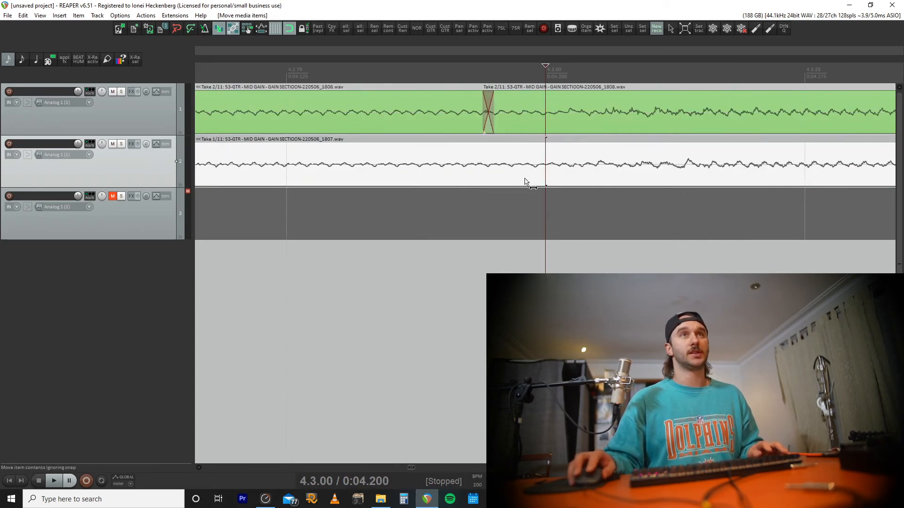
key("alt+s")
left_click(540, 160)
key("s")
key("alt+s")
left_click_drag(615, 174, 617, 171)
- Extend the end of the slice starting at 4.2.00 to 4.3.00, closing the gap before the next slice
scroll(616, 171, "down", 5)
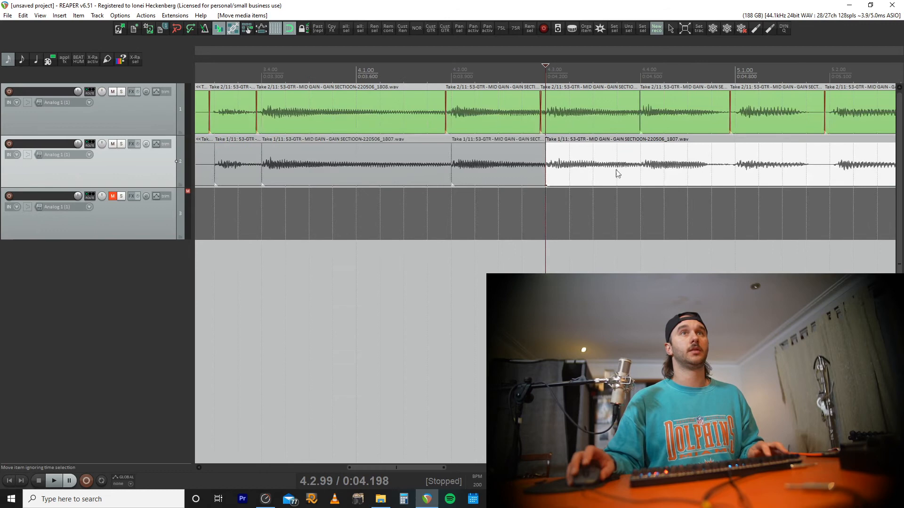
left_click(539, 168)
scroll(539, 168, "up", 7)
left_click_drag(538, 174, 543, 174)
- Split the track 2 take at 4.4.03, cut the excess after 4.4.00, and move the remainder to 4.4.00
scroll(612, 172, "down", 6)
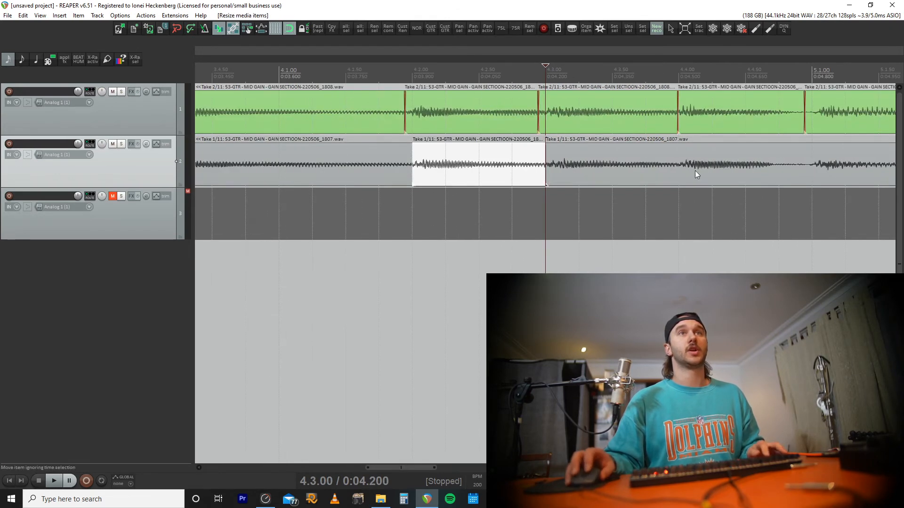
left_click(695, 171)
scroll(665, 186, "up", 7)
left_click(573, 163)
key("alt+s")
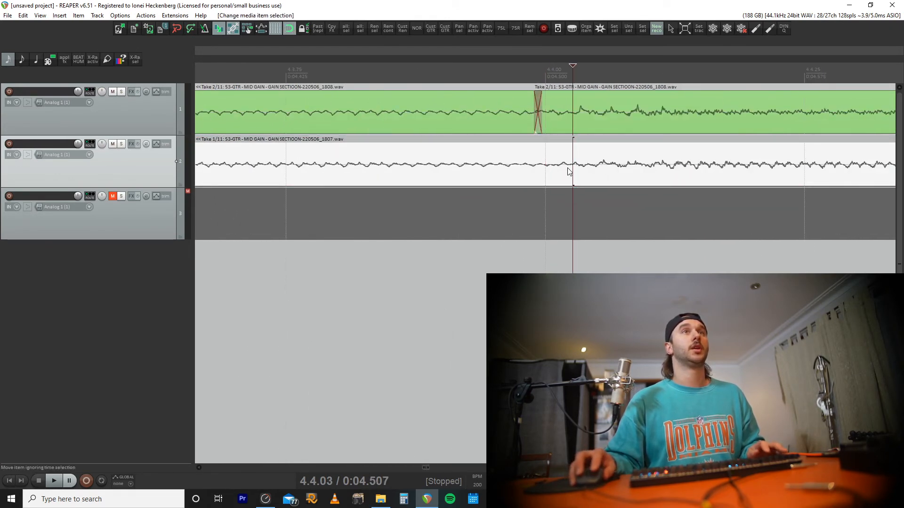
key("s")
key("alt+s")
left_click(547, 162)
key("s")
key("ctrl+x")
scroll(631, 183, "down", 6)
left_click_drag(656, 176, 613, 178)
- Split the track 2 take just before 5.1.00, move the remainder to 5.1.00, and close the gap before it
key("alt+s")
left_click_drag(639, 165, 641, 165)
left_click(640, 165)
scroll(640, 164, "up", 7)
key("alt+s")
left_click(523, 163)
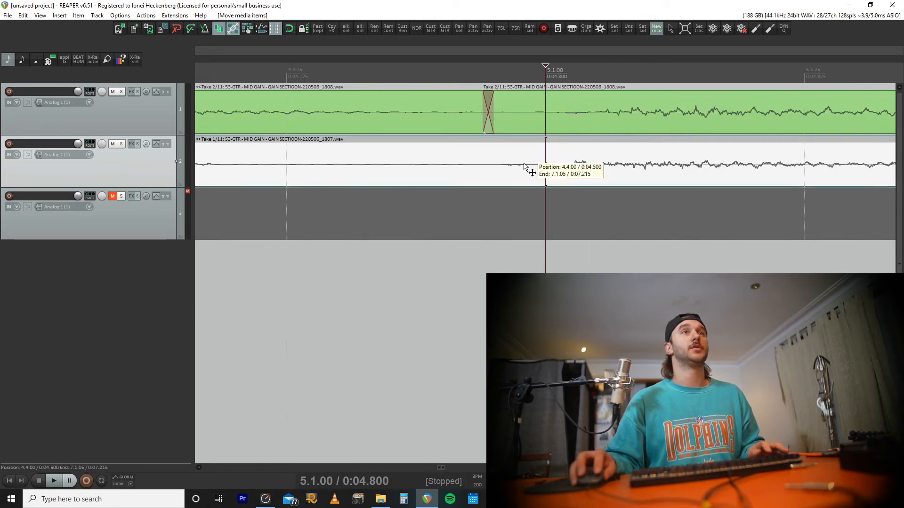
left_click(506, 165)
key("s")
key("alt+s")
left_click_drag(538, 169, 577, 172)
left_click_drag(505, 165, 474, 179)
- Split the track 2 take around the excess before the next note, delete the excess, and start the remainder at 5.2.00
scroll(564, 173, "down", 7)
left_click(661, 159)
scroll(661, 160, "up", 5)
key("alt+s")
left_click(447, 163)
key("s")
key("alt+s")
left_click(416, 163)
key("s")
key("Delete")
- Split the track 2 take at the late note near 5.3.00, delete the excess before it, and move the remainder to 5.3.00
scroll(475, 180, "down", 6)
left_click(605, 171)
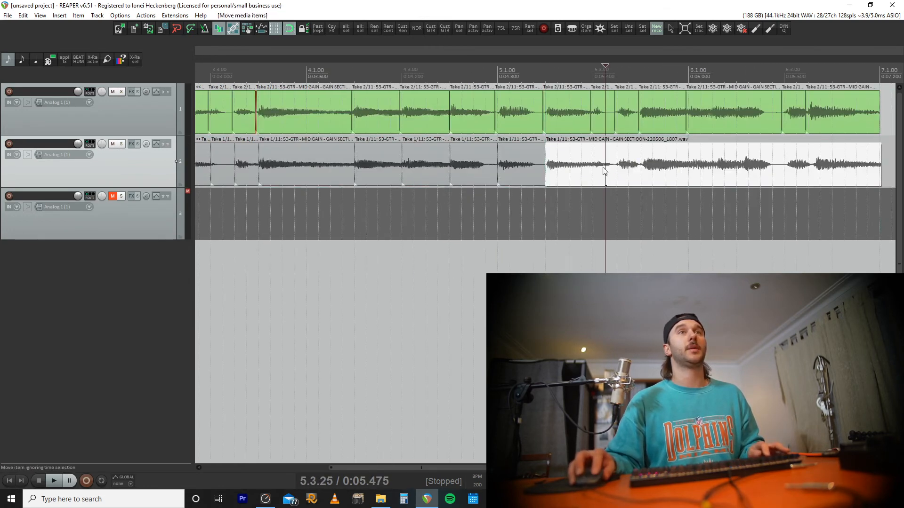
scroll(604, 170, "up", 6)
key("alt+s")
left_click(464, 166)
key("s")
key("alt+s")
left_click(452, 168)
key("s")
key("Delete")
left_click_drag(522, 171, 508, 171)
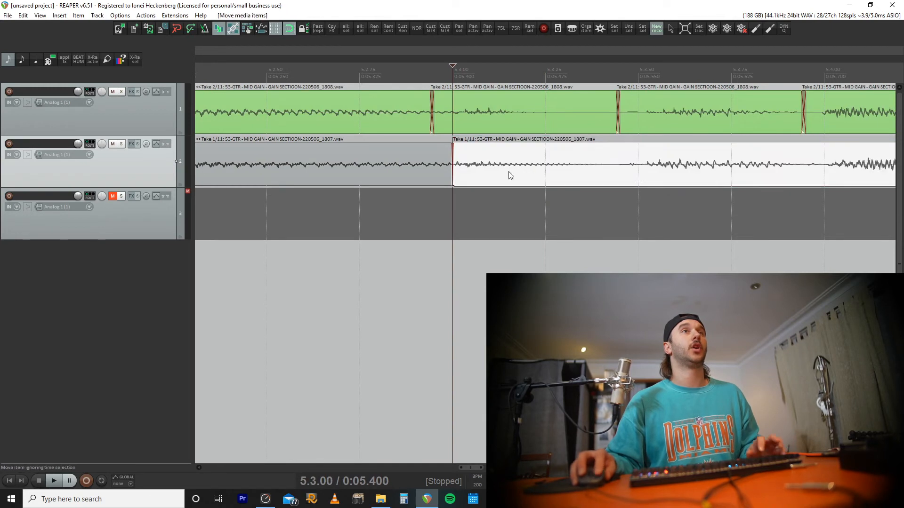
- Split the track 2 take at 5.3.46 and move the remainder to 5.3.50
left_click(618, 164)
left_click(622, 162)
key("s")
key("alt+s")
left_click_drag(623, 163, 676, 168)
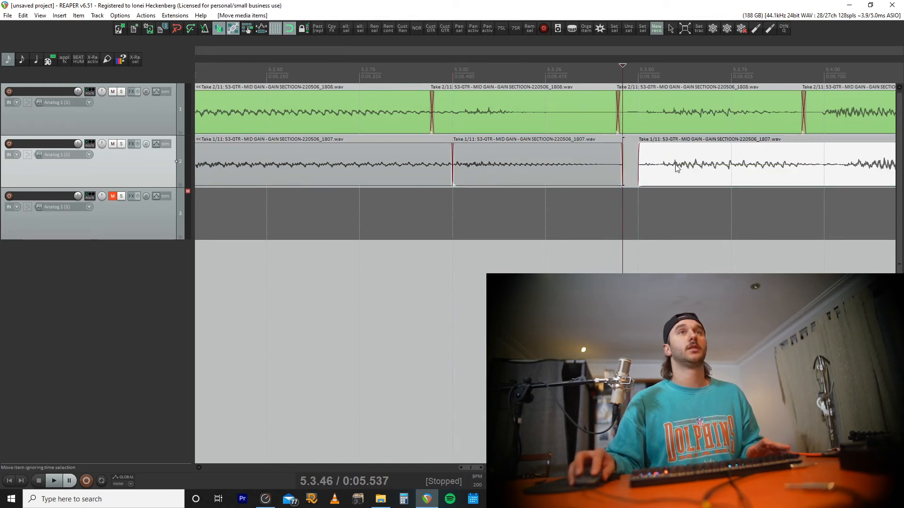
- Resize the end of the slice starting at 5.3.00 to close the gap before 5.3.50
left_click_drag(620, 172, 593, 174)
key("ctrl+z")
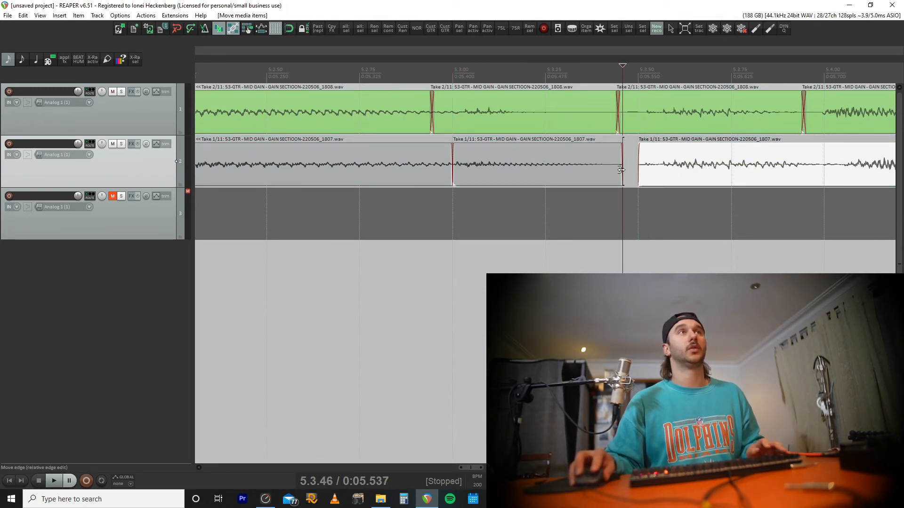
key("alt+s")
- Try splitting the track 2 take at 5.4.00 and slipping the new slice's contents earlier, and undo both edits
scroll(635, 173, "down", 4)
left_click(589, 157)
key("s")
scroll(605, 175, "up", 5)
scroll(594, 175, "down", 6)
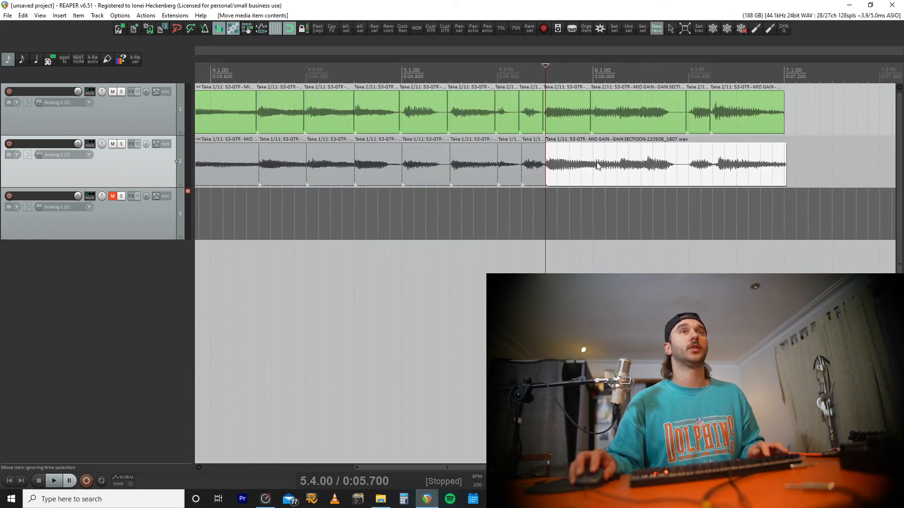
scroll(597, 165, "up", 6)
key("s")
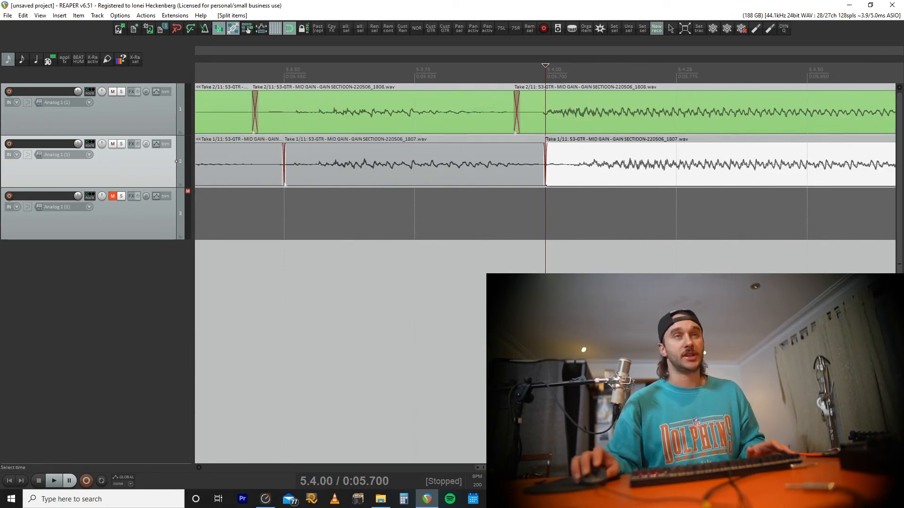
key("ctrl+z")
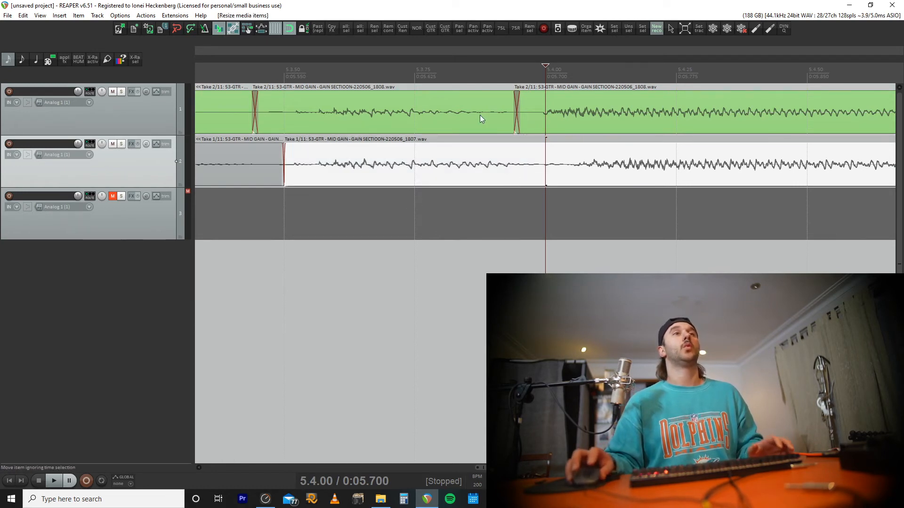
key("s")
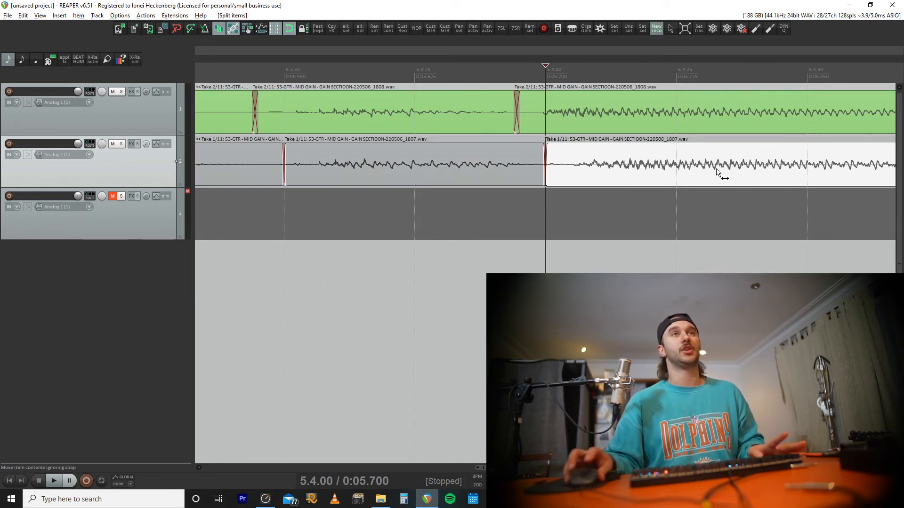
left_click_drag(717, 174, 695, 175)
key("ctrl+z")
key("ctrl+z")
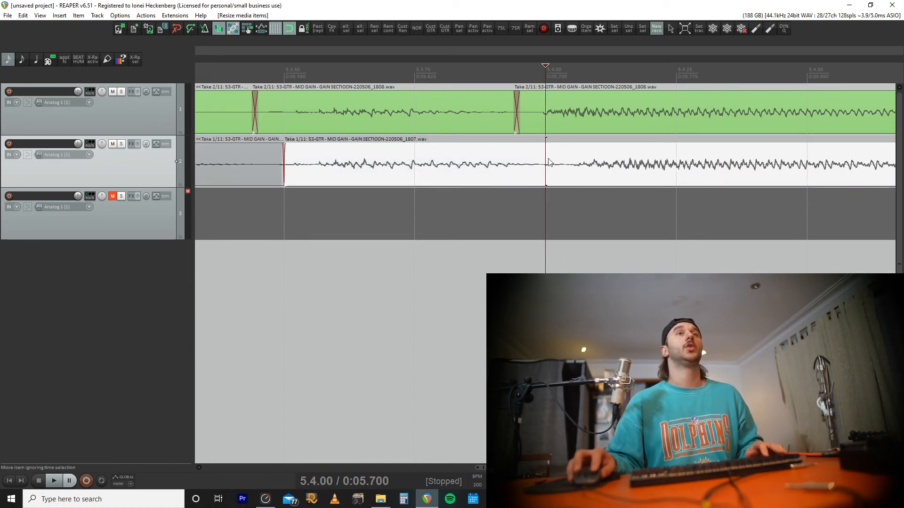
- Split the track 2 take at 5.4.00 and slip the new slice's contents earlier so its note starts at the split
key("s")
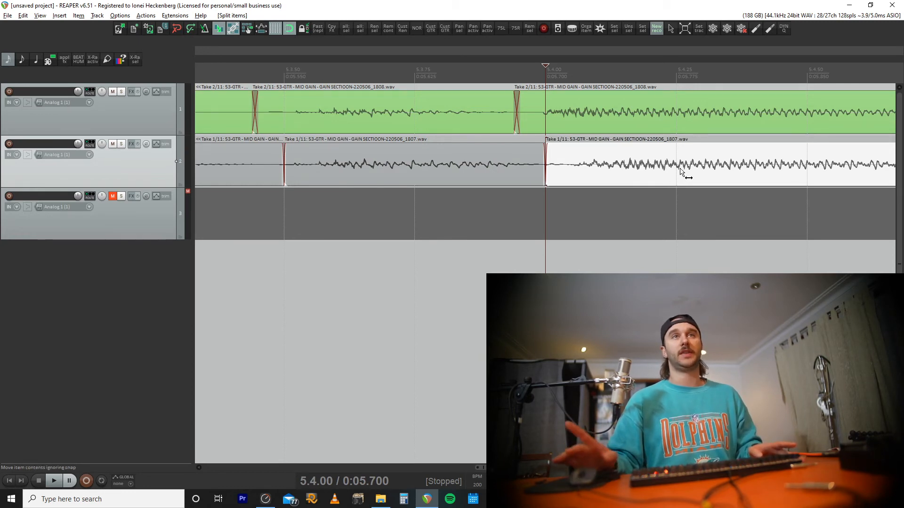
left_click_drag(681, 172, 655, 172)
scroll(656, 173, "down", 4)
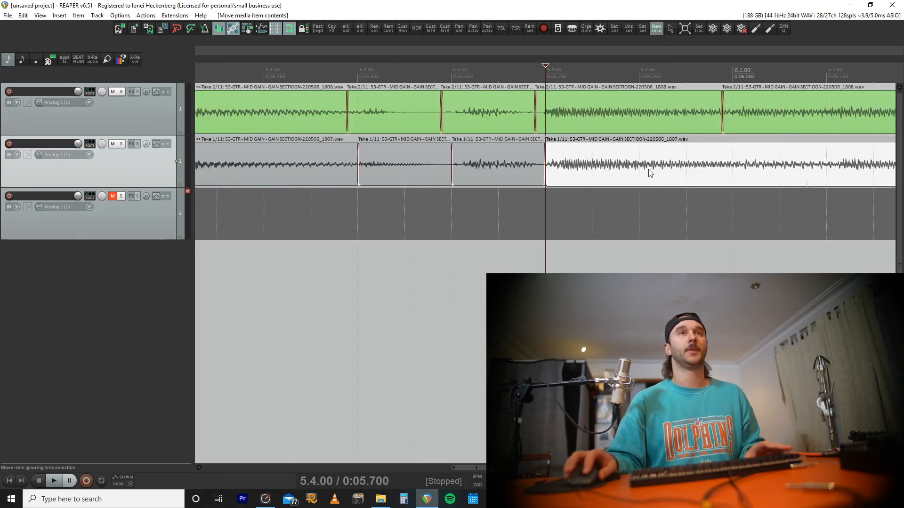
- Split the track 2 take at 6.1.00, 6.1.50 and 6.2.00, slipping slice contents to line the notes up with the grid
left_click(673, 166)
scroll(521, 168, "up", 4)
key("s")
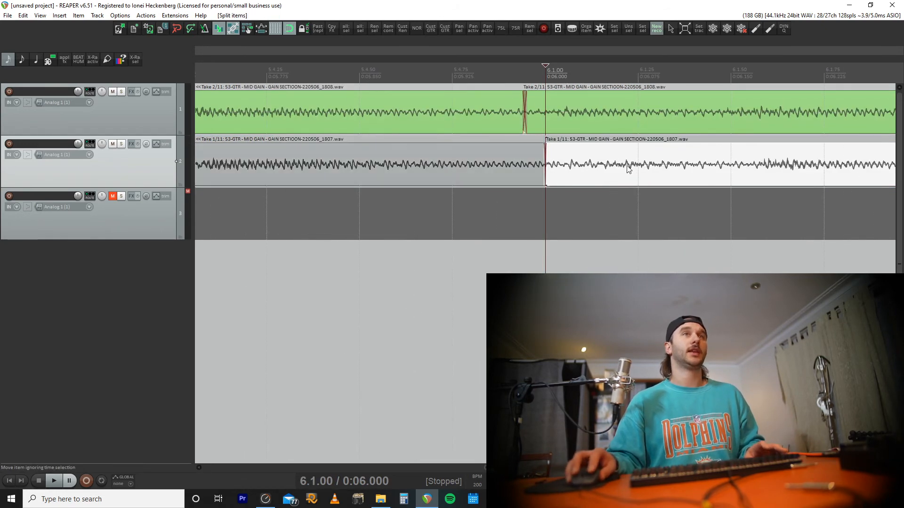
left_click_drag(626, 166, 719, 173)
left_click(731, 170)
key("s")
scroll(753, 182, "down", 3)
scroll(577, 176, "down", 4)
left_click(559, 171)
- Split the track 2 take at 6.2.90, just before the early note, and move the remainder to 6.3.00
left_click(619, 166)
left_click(609, 165)
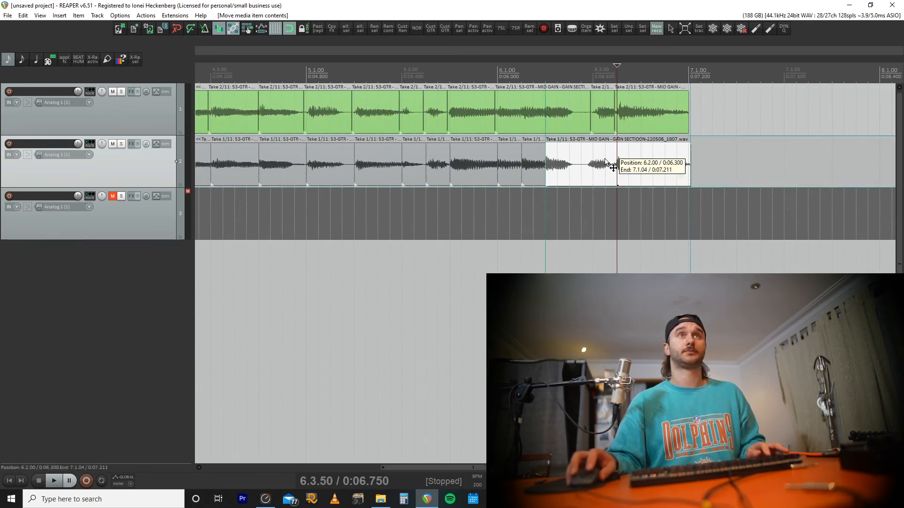
scroll(598, 165, "up", 6)
left_click(417, 165)
key("alt+s")
left_click(415, 164)
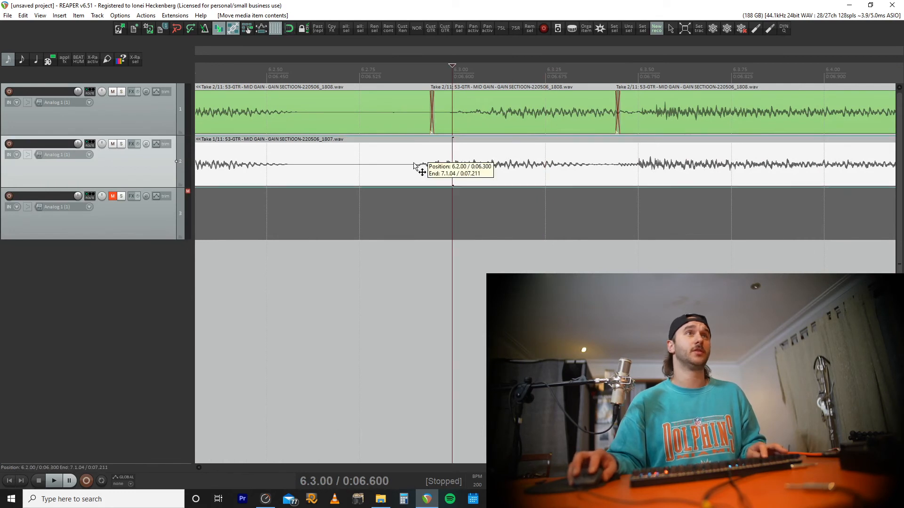
key("s")
key("ctrl+x")
key("ctrl+z")
left_click_drag(477, 175, 515, 171)
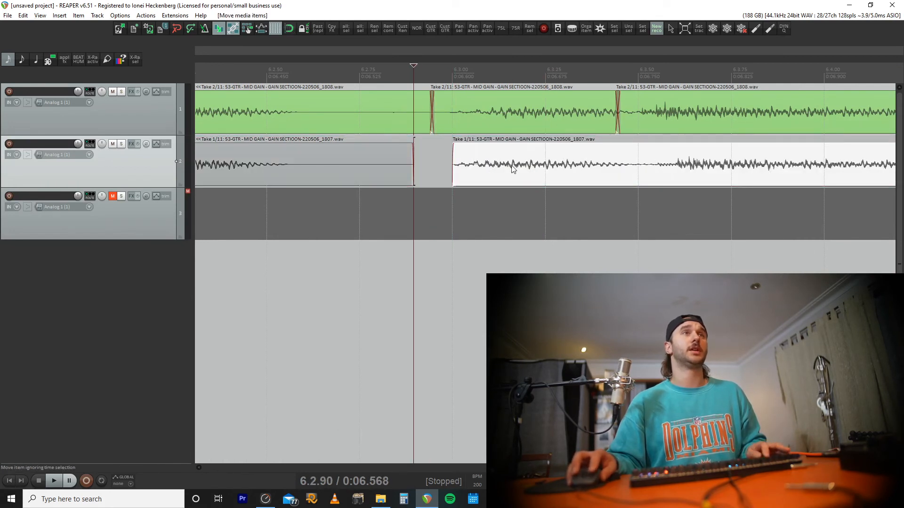
- Split the track 2 take on the grid at 6.3.50
left_click(629, 169)
key("alt+s")
left_click(646, 165)
key("s")
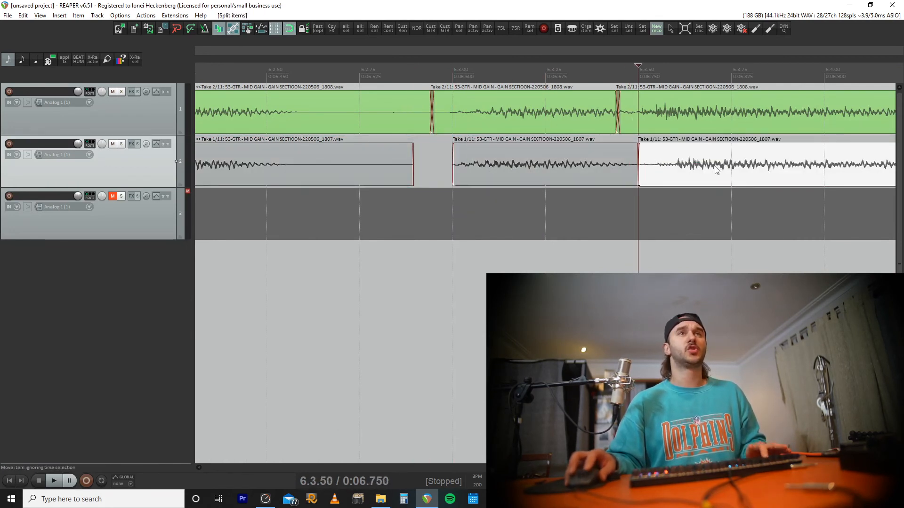
- Slip the contents of the track 2 slice at 6.3.50 earlier, and extend the slice before 6.3.00 to close the gap
left_click_drag(715, 169, 682, 174)
scroll(682, 174, "down", 5)
scroll(659, 172, "down", 2)
left_click(499, 154)
scroll(504, 156, "up", 6)
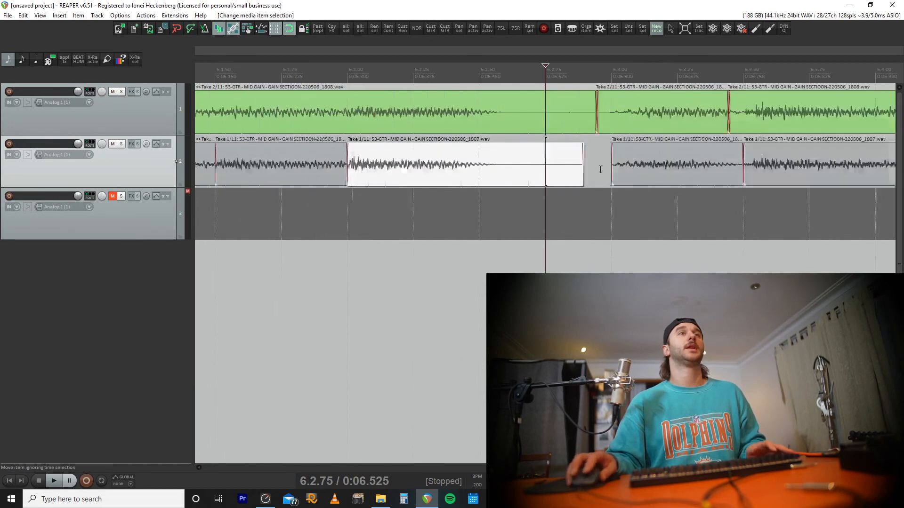
mouse_move(584, 163)
left_mouse_down()
mouse_move(621, 159)
mouse_move(107, 146)
left_mouse_up()
- Check the track 2 slices back to 3.1.00 and select all of them
scroll(703, 156, "down", 6)
left_click(630, 160)
left_click(614, 161)
scroll(628, 158, "down", 5)
left_click(249, 161)
scroll(249, 161, "up", 6)
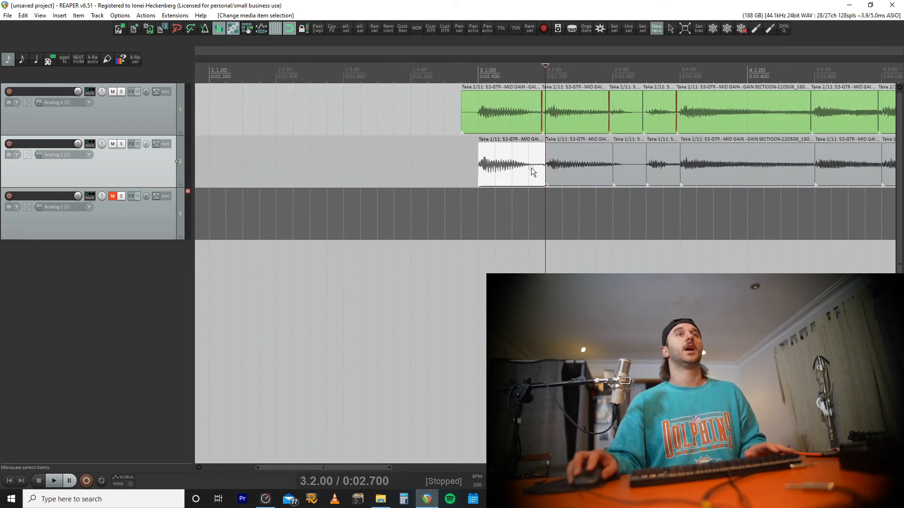
scroll(530, 168, "down", 5)
key("ctrl+z")
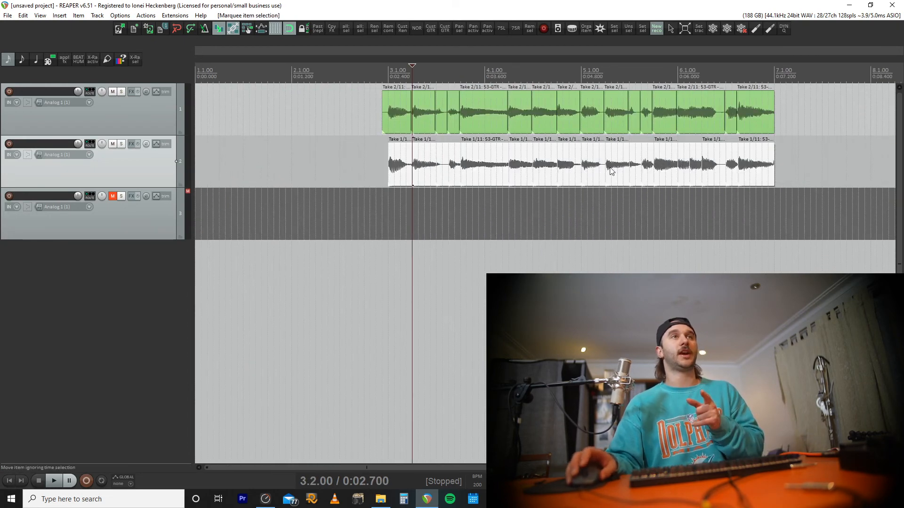
- Extend the end of the first track 2 slice to the 3.2.00 split to close the gap
scroll(612, 172, "up", 8)
left_click(506, 172)
key("alt+s")
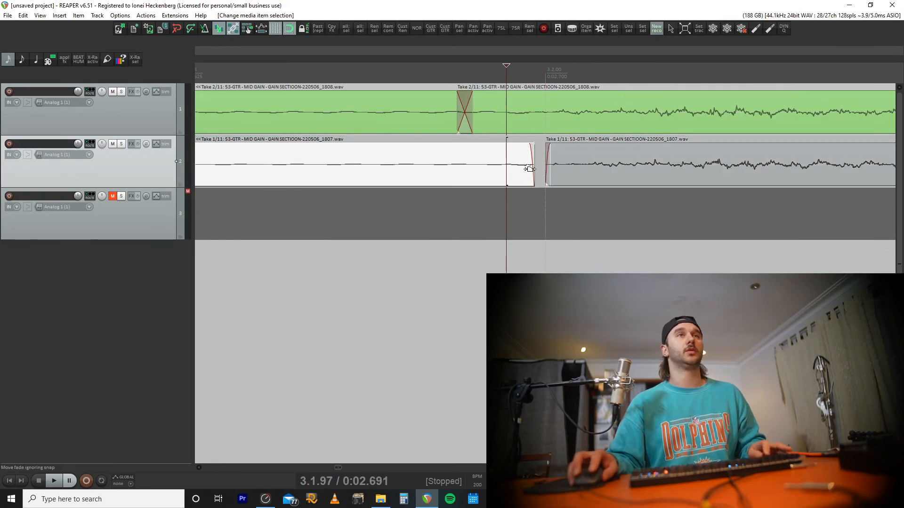
left_click_drag(533, 170, 545, 172)
- Select all track 2 slices and, with snapping off, move their shared edges earlier, ahead of the note starts
scroll(506, 179, "down", 8)
left_click_drag(400, 174, 701, 204)
scroll(737, 190, "up", 8)
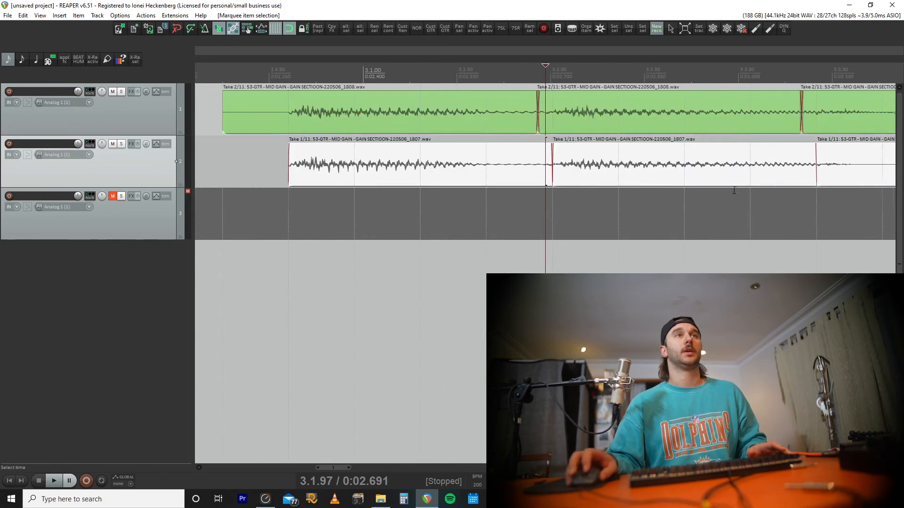
key("alt+s")
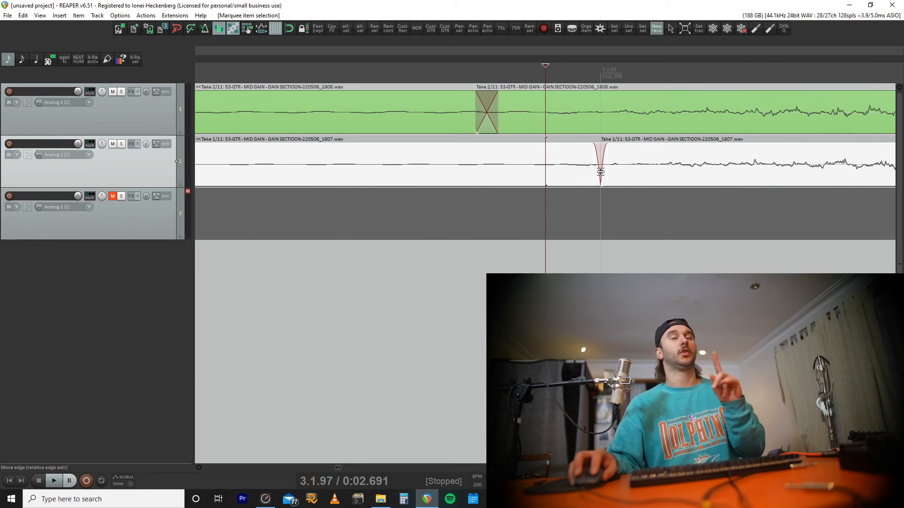
left_click_drag(601, 172, 484, 183)
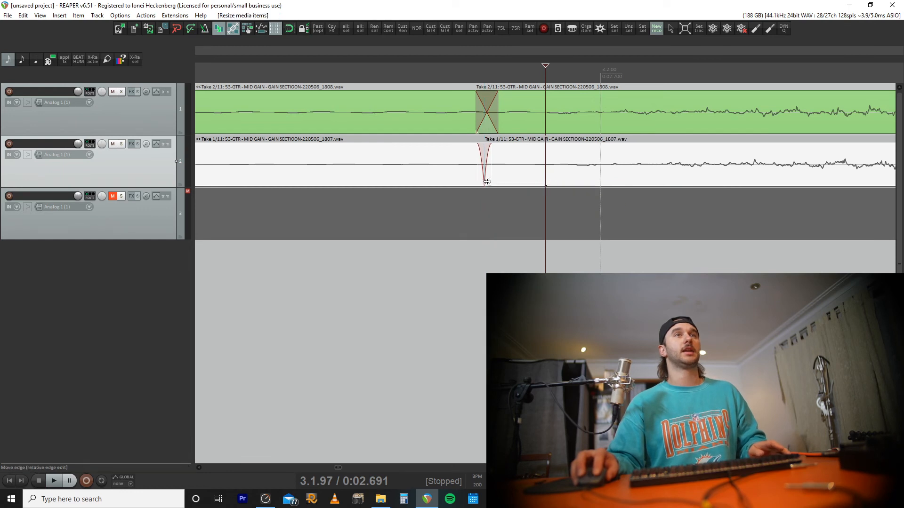
scroll(679, 121, "up", 5)
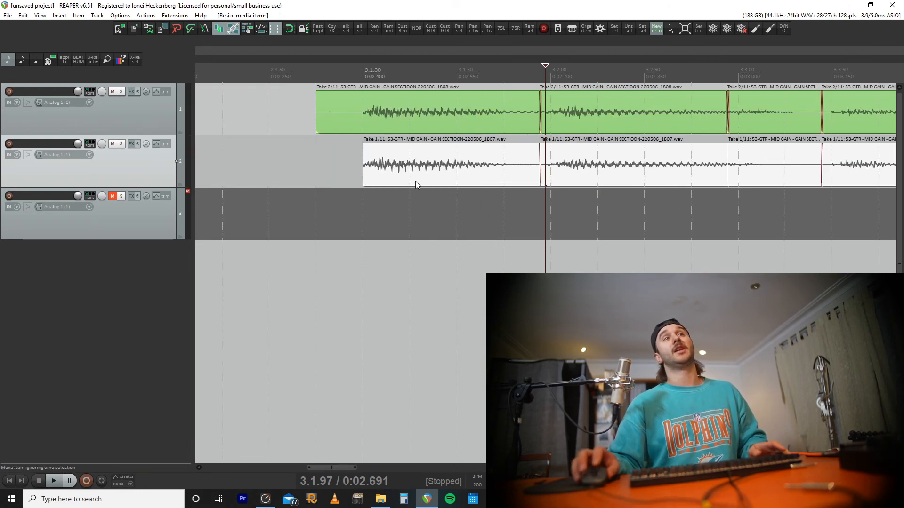
- Try slipping the contents of all track 2 slices slightly later and extending their starts earlier into overlaps
scroll(561, 154, "up", 3)
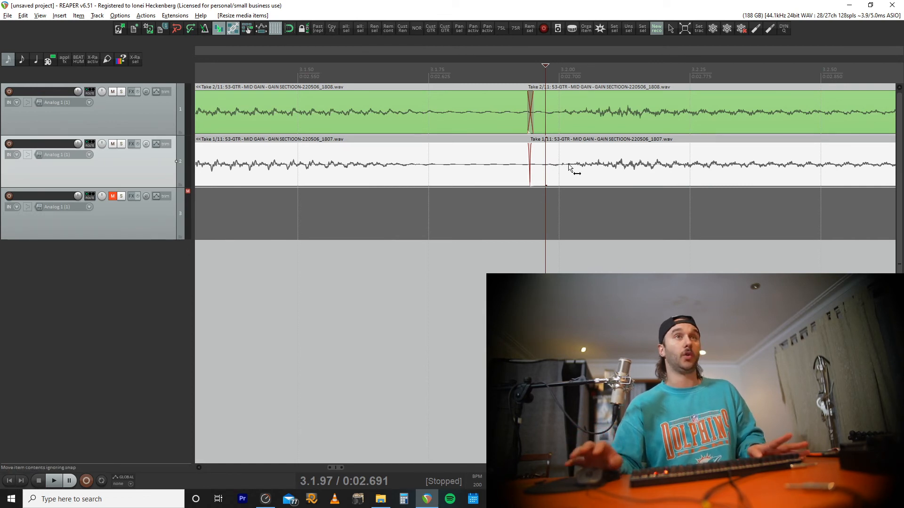
left_click_drag(569, 167, 587, 172)
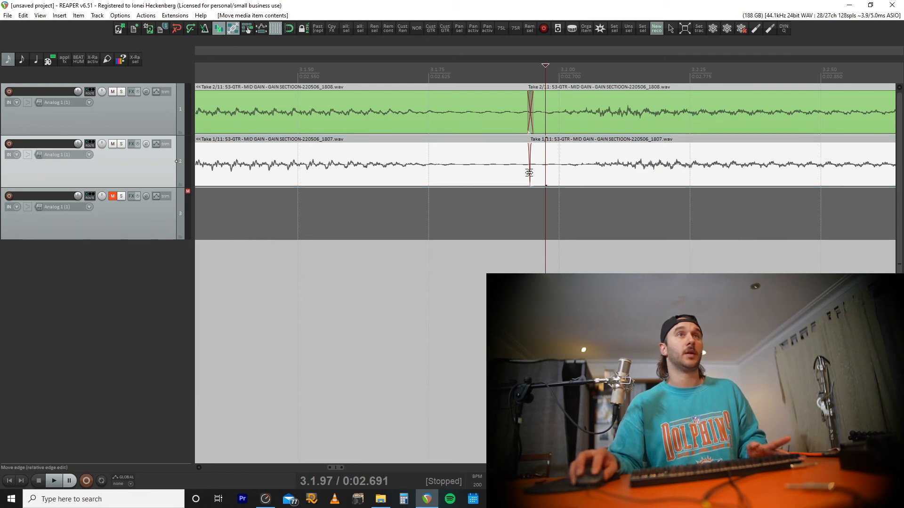
left_click_drag(529, 173, 506, 173)
scroll(507, 175, "down", 5)
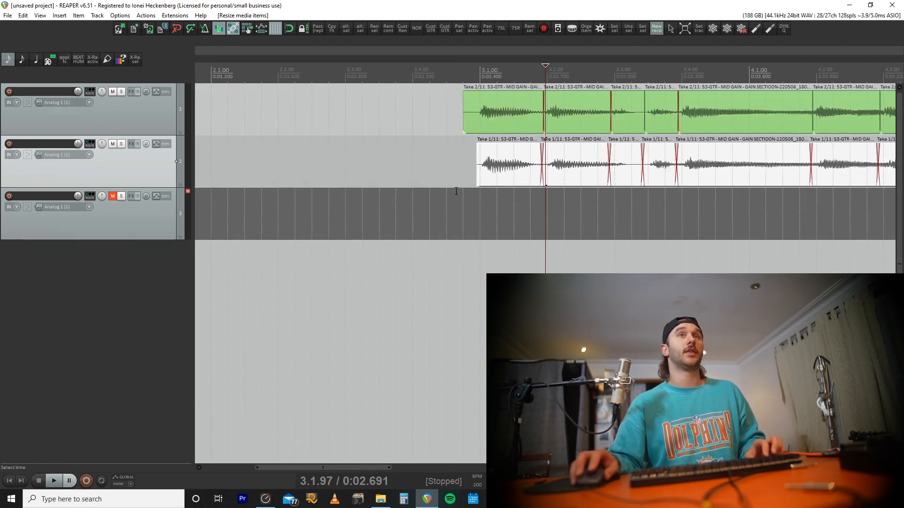
left_click(495, 68)
scroll(519, 129, "up", 7)
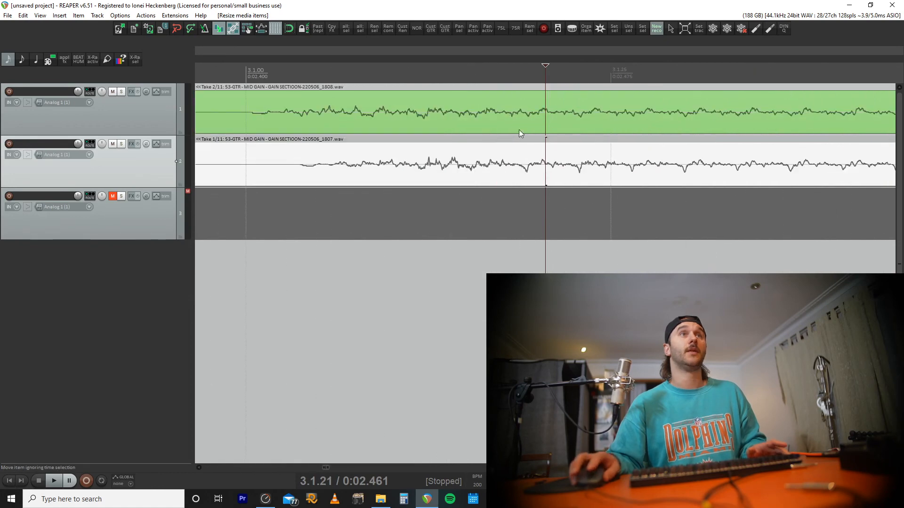
scroll(523, 130, "down", 5)
left_click(817, 76)
scroll(801, 108, "down", 5)
scroll(757, 139, "up", 6)
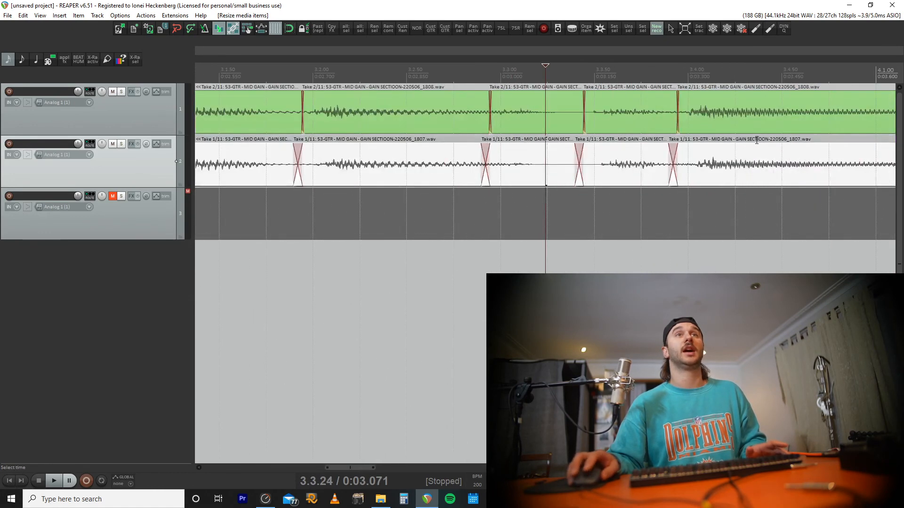
scroll(725, 154, "down", 3)
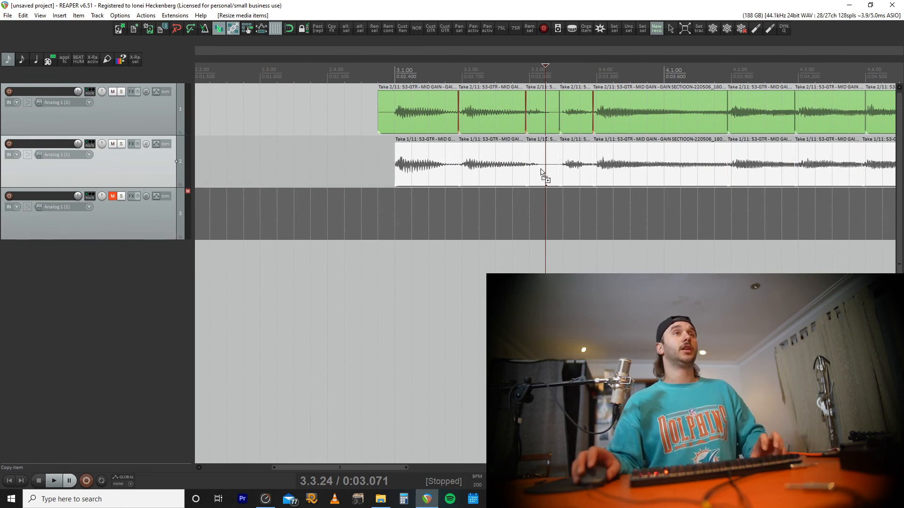
- Extend the starts of all selected track 2 slices about 0.0.02 earlier so neighbouring slices overlap in crossfades
scroll(537, 177, "up", 5)
scroll(537, 176, "up", 2)
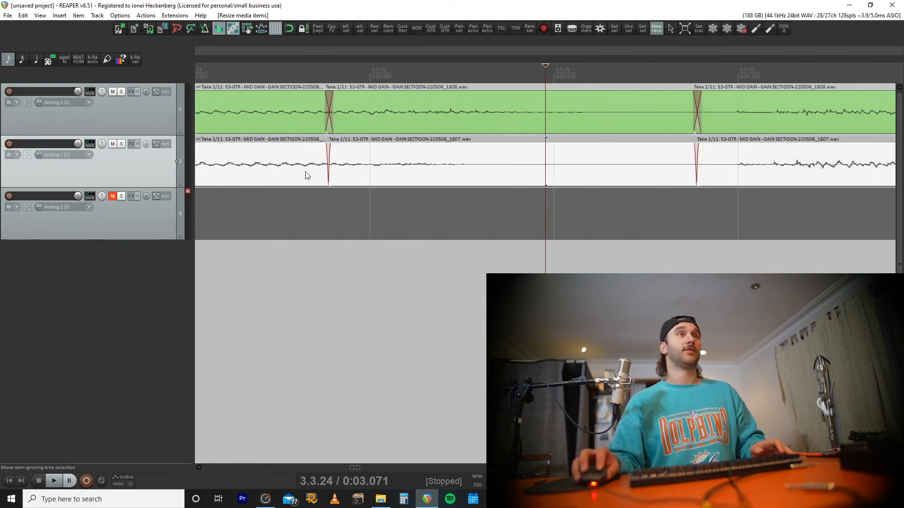
left_click_drag(328, 174, 307, 177)
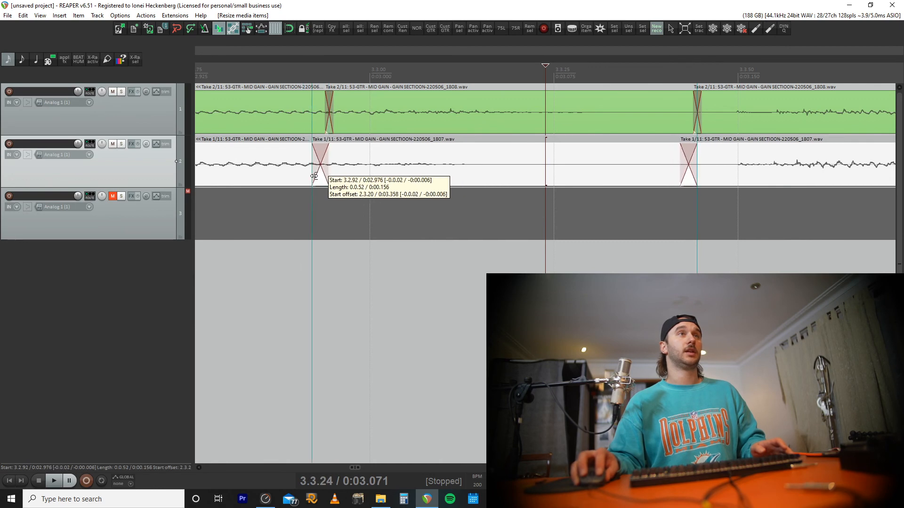
scroll(313, 176, "down", 8)
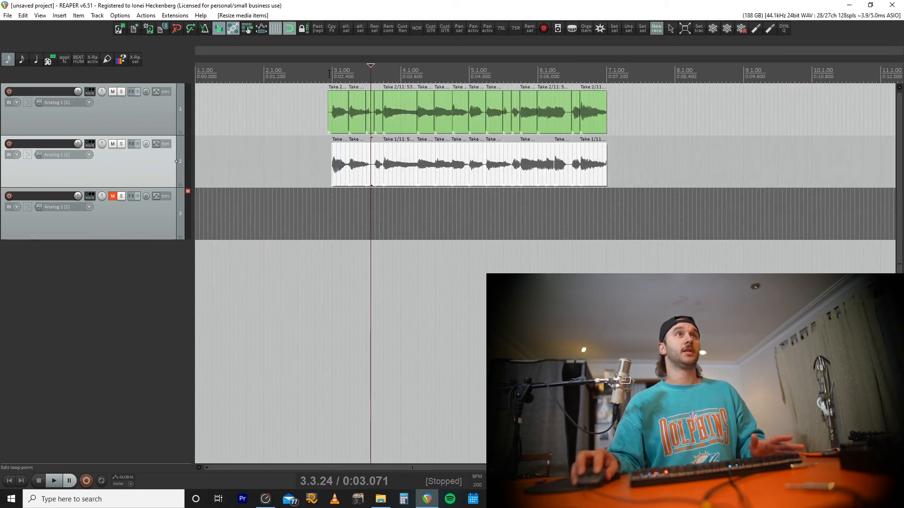
- Select all track 2 slices and move them together slightly later so the first slice starts at 3.1.00
left_click(332, 202)
scroll(567, 202, "up", 8)
scroll(638, 196, "down", 5)
scroll(639, 195, "down", 4)
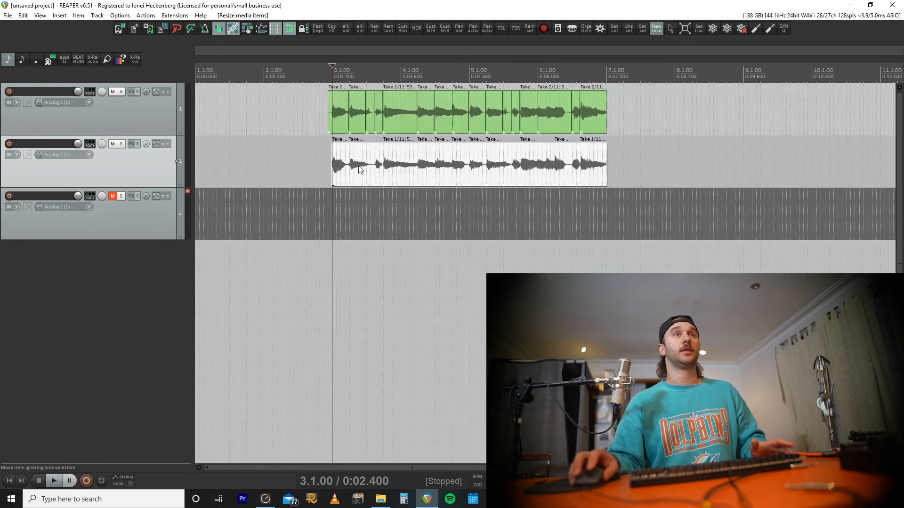
left_click_drag(624, 157, 271, 202)
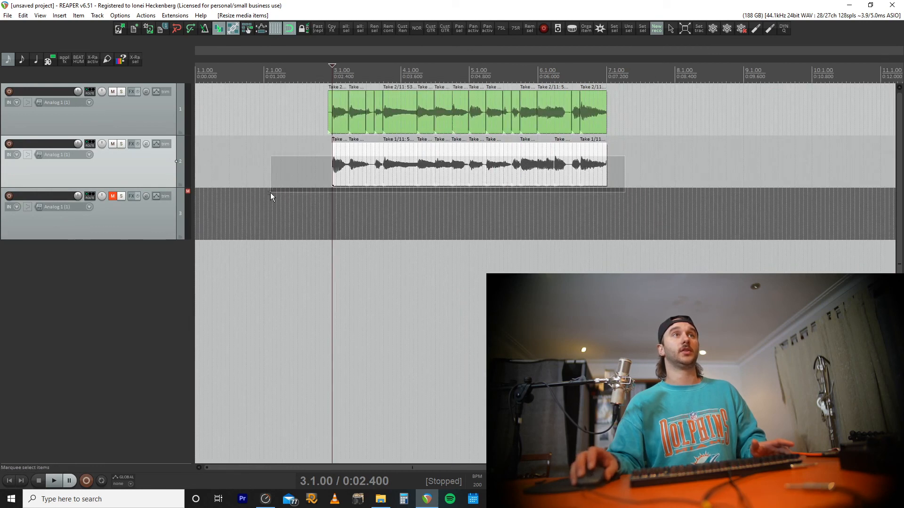
left_click_drag(683, 157, 273, 176)
left_click_drag(624, 155, 255, 188)
scroll(360, 87, "up", 12)
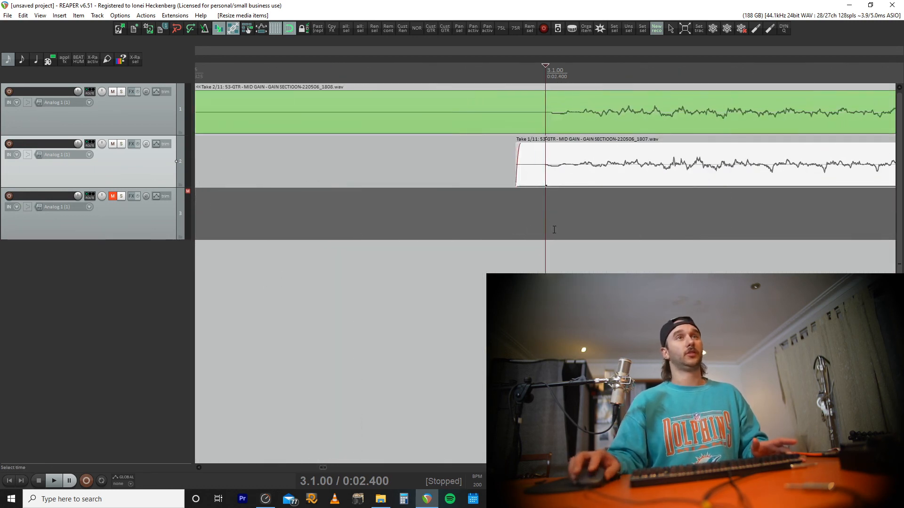
left_click_drag(586, 180, 610, 174)
scroll(610, 174, "down", 10)
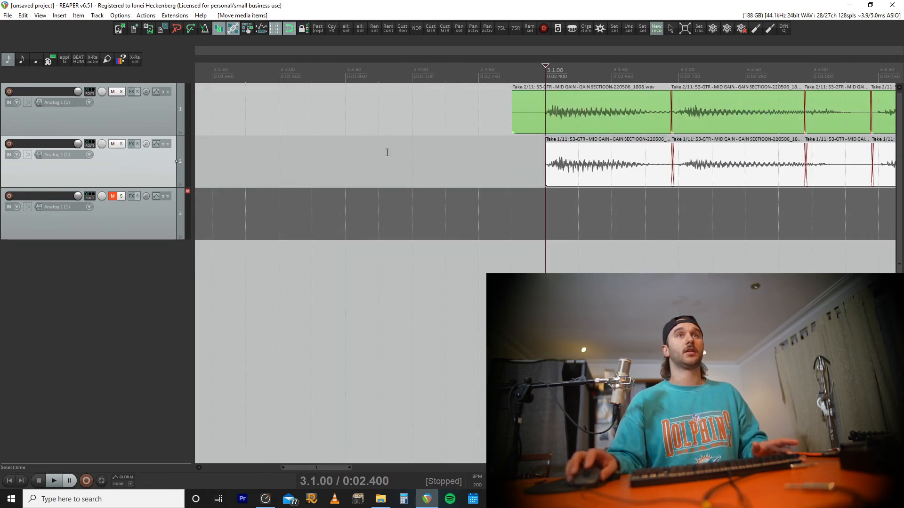
- Briefly play the takes from 3.1.00, and pan track 1 hard left and track 2 hard right
scroll(789, 181, "down", 6)
key("space")
key("space")
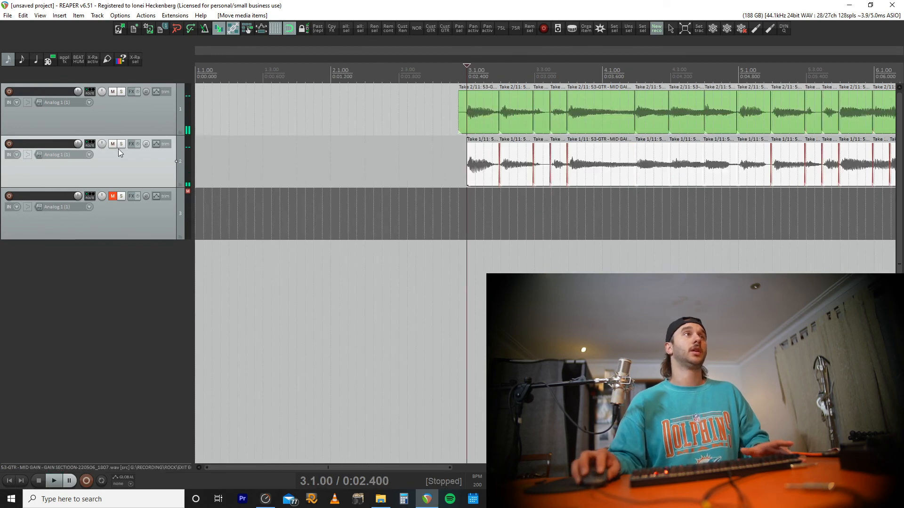
left_click_drag(104, 143, 102, 115)
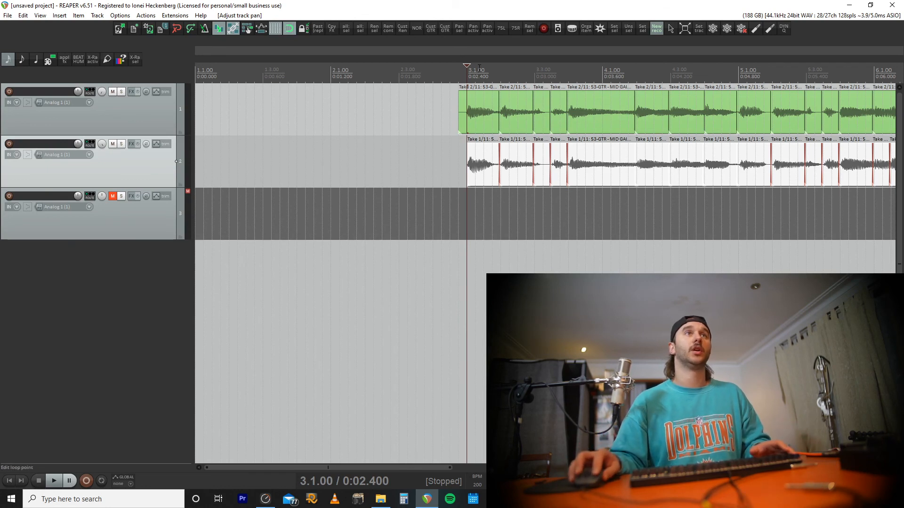
- Play both panned takes from 3.1.00 to check their tightness, stop playback and switch to OBS
key("space")
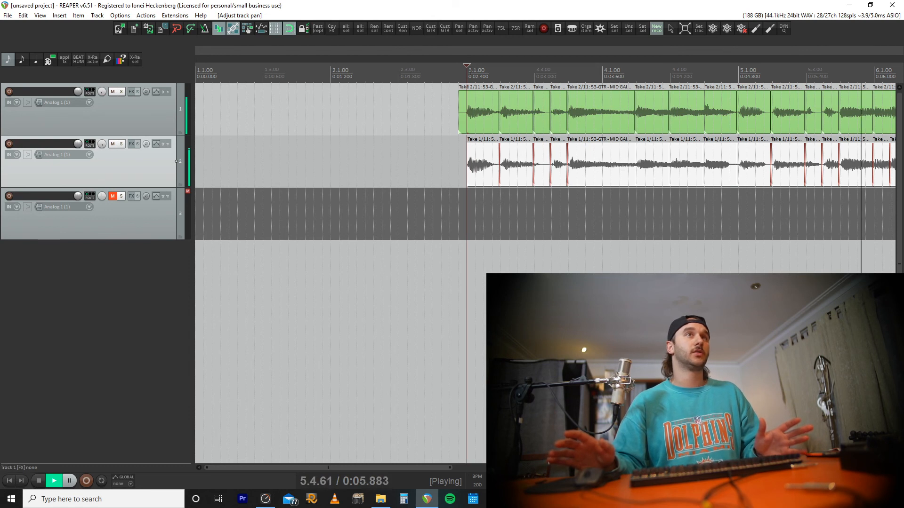
scroll(469, 72, "down", 3)
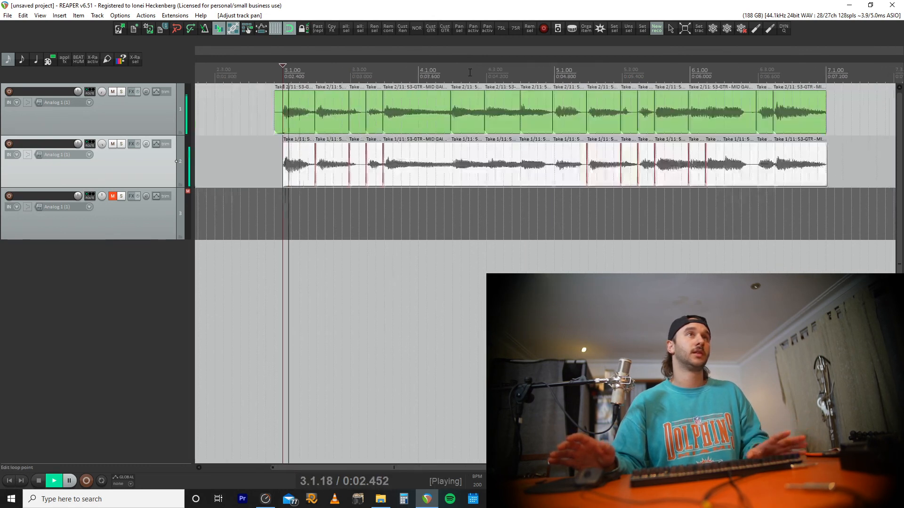
key("space")
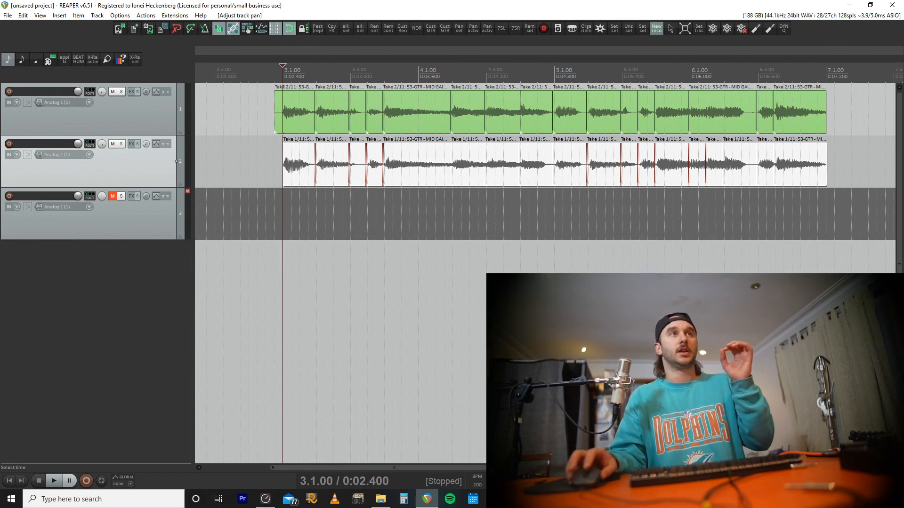
left_click(496, 499)
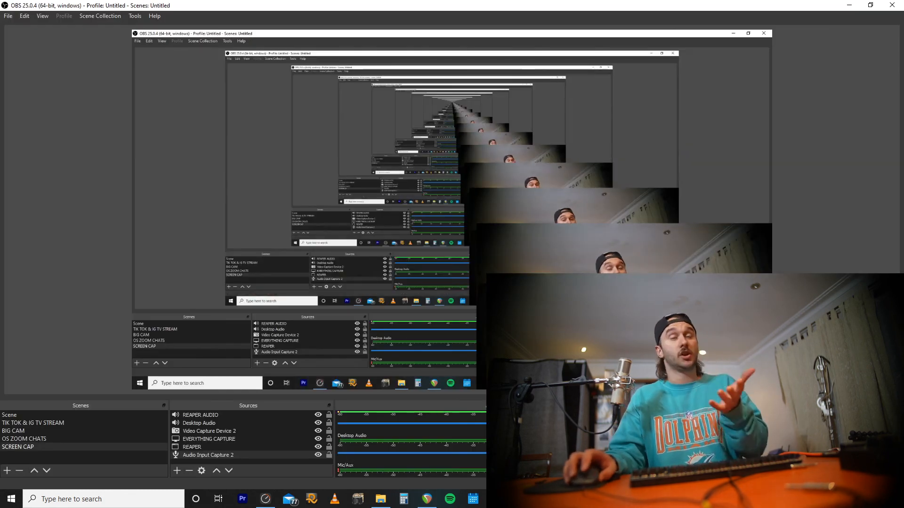